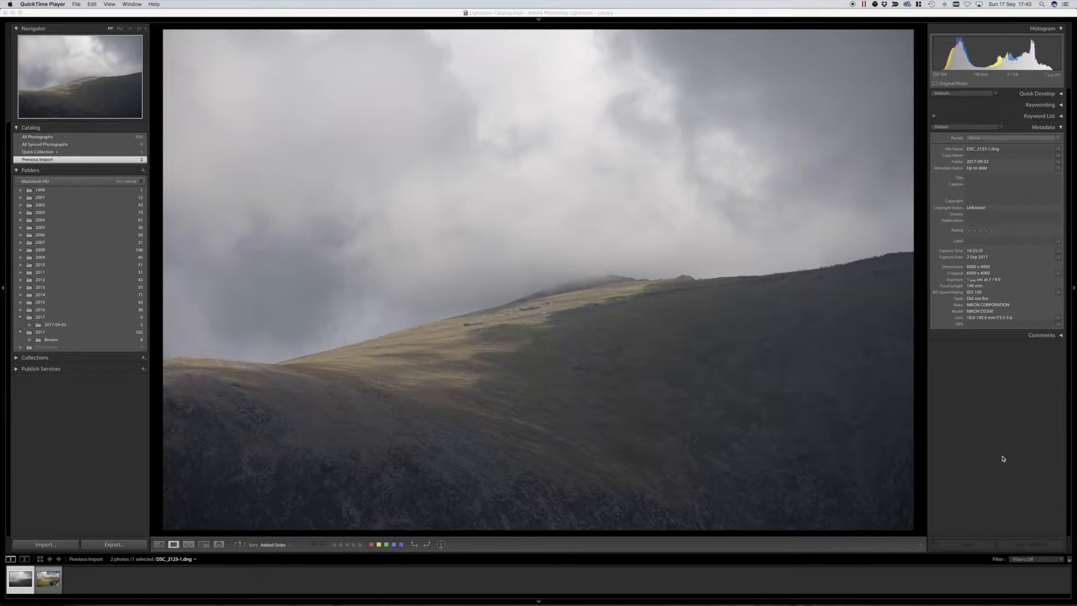
- Switch to the Develop module and apply the Standard 1 user preset to the mountain photo
key("d")
left_click(54, 197)
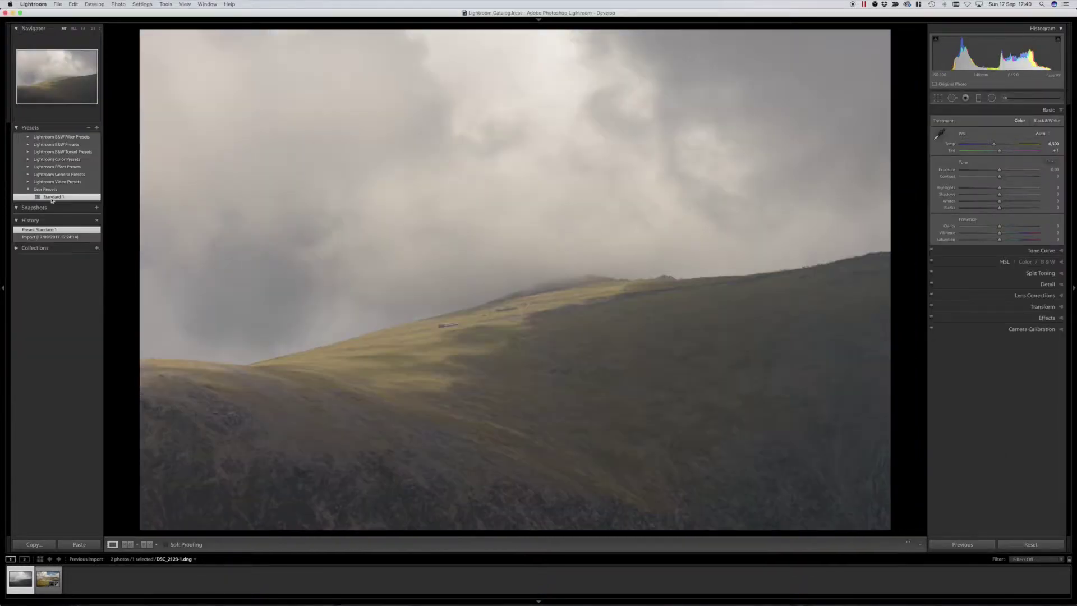
- Set white balance Temperature to about 6,840 and Tint to +12
left_click_drag(994, 144, 1004, 146)
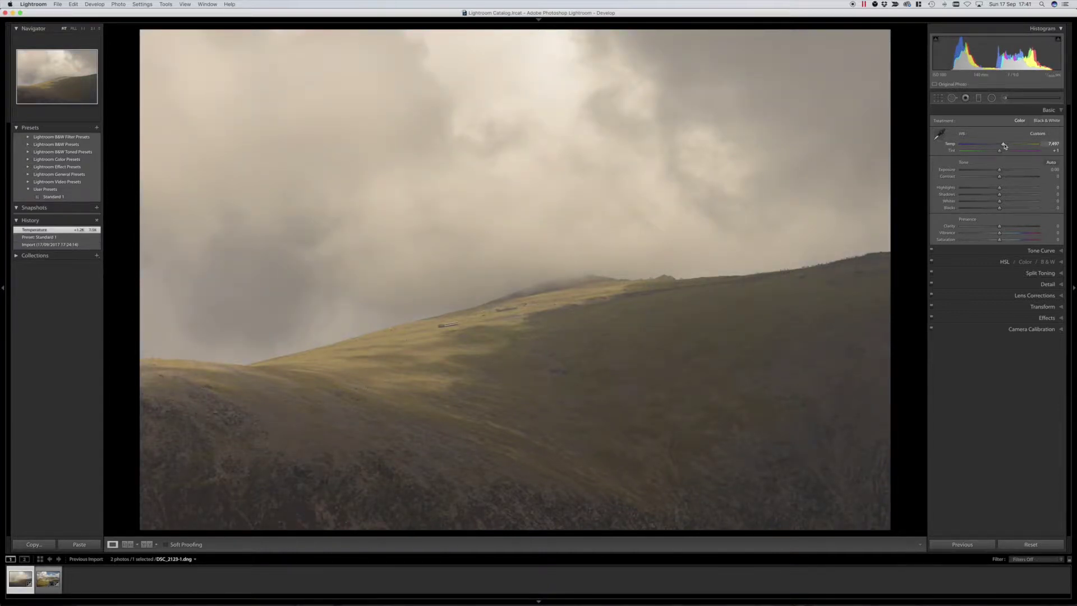
left_click_drag(1004, 146, 999, 148)
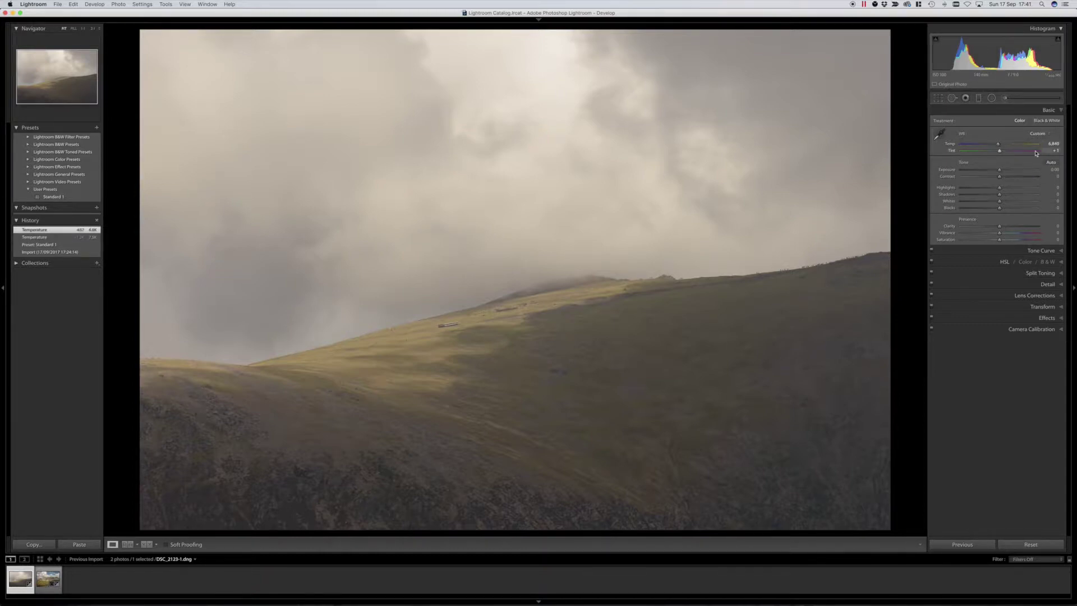
left_click_drag(1001, 153, 1003, 153)
left_click_drag(1003, 153, 1003, 153)
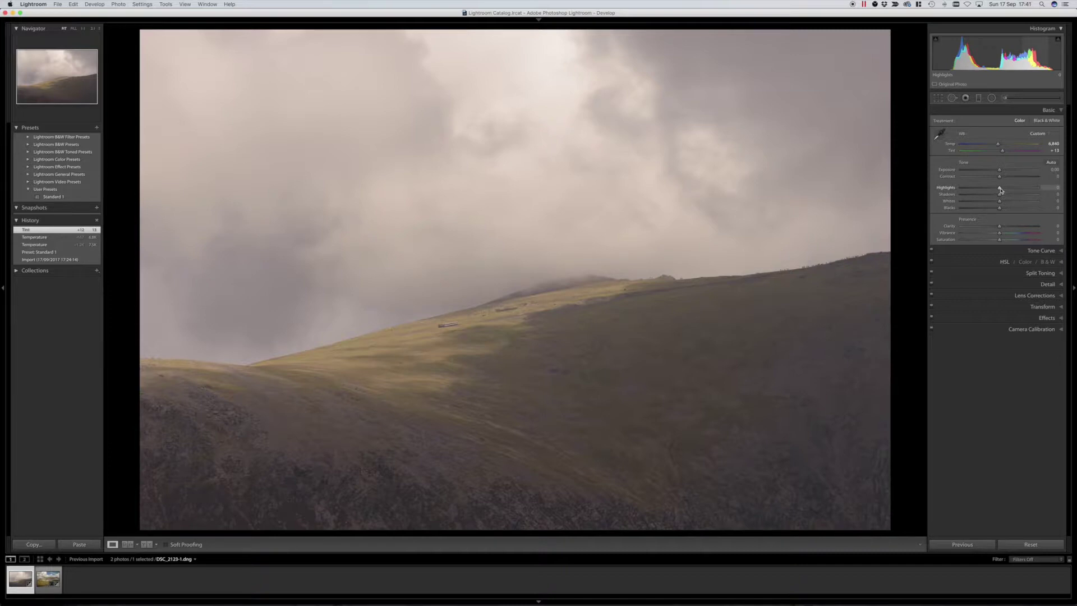
- Set Highlights -78, Shadows +39, Whites +52 and Blacks -54 in the Basic panel
mouse_move(1001, 191)
left_mouse_down()
mouse_move(970, 191)
mouse_move(1015, 197)
left_mouse_up()
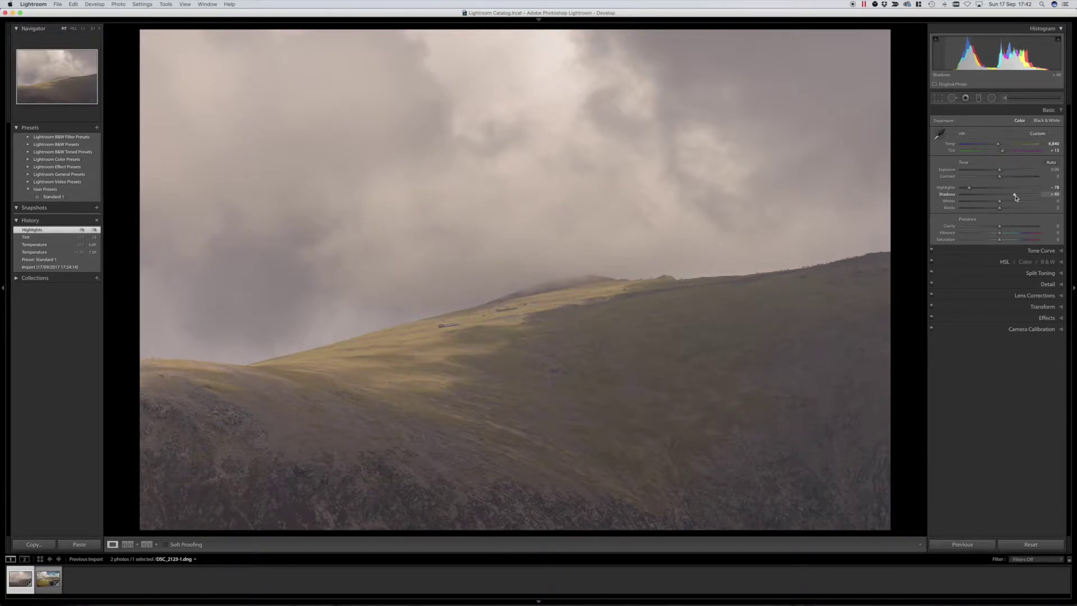
left_click_drag(1016, 197, 980, 210)
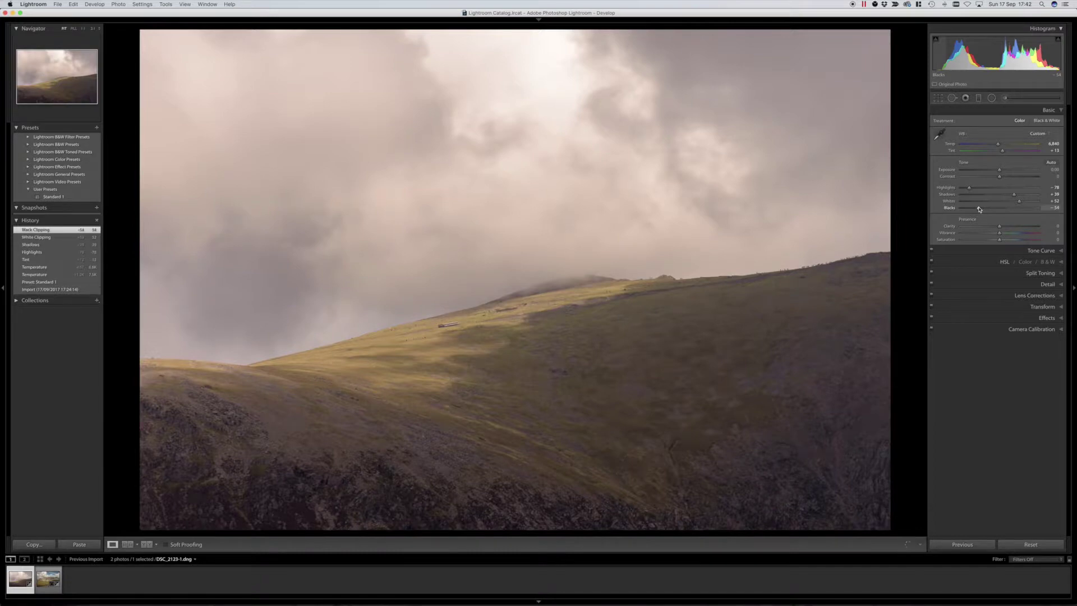
- Crop in from the bottom-left corner and reposition the image around the sunlit ridge
left_click(939, 99)
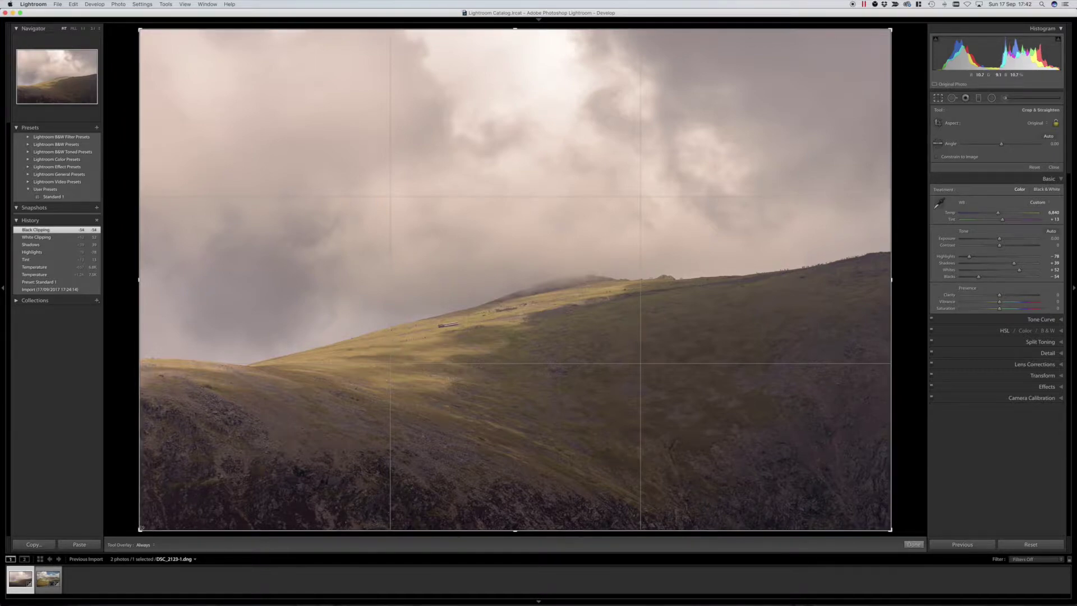
left_click_drag(141, 528, 184, 503)
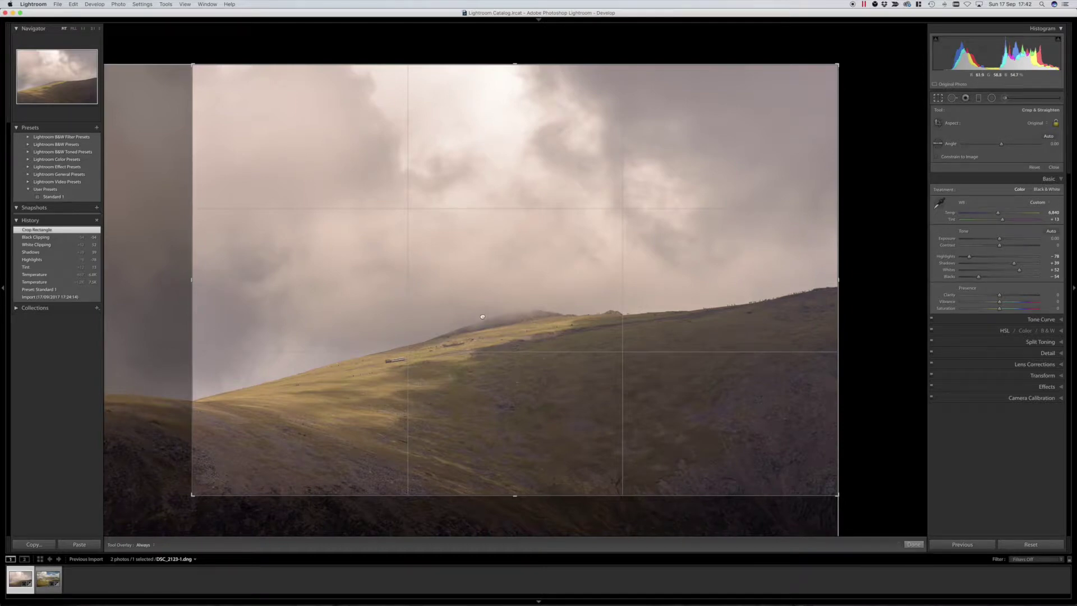
left_click_drag(482, 317, 500, 304)
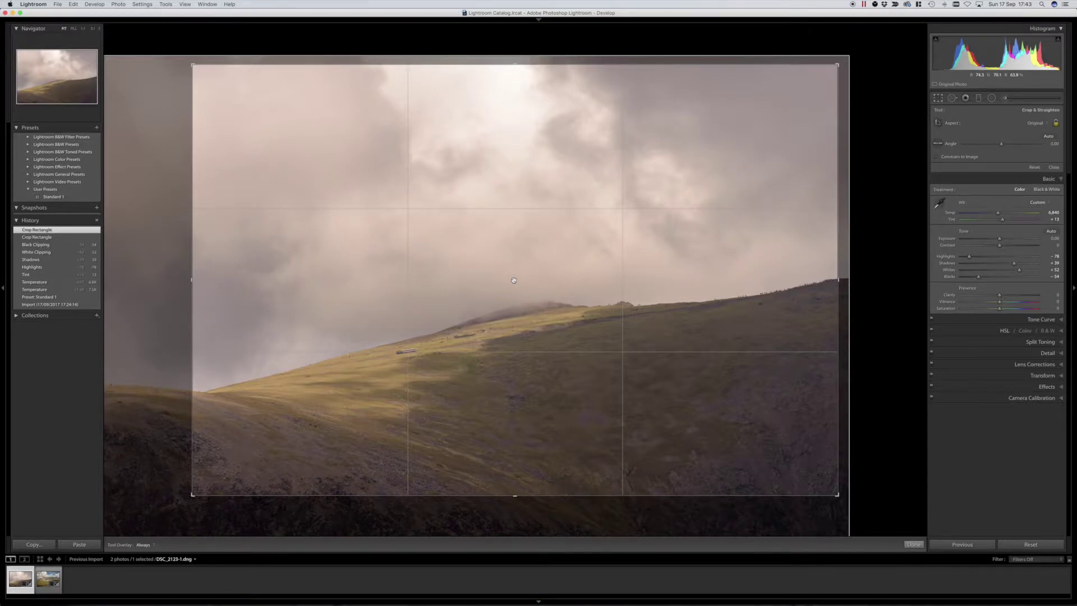
key("Return")
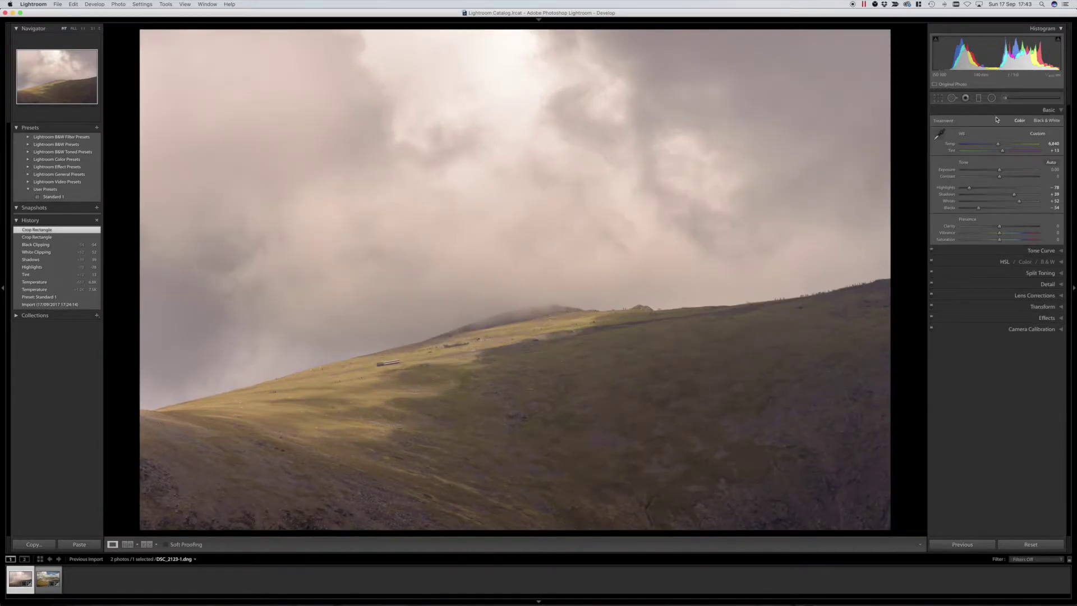
left_click(979, 98)
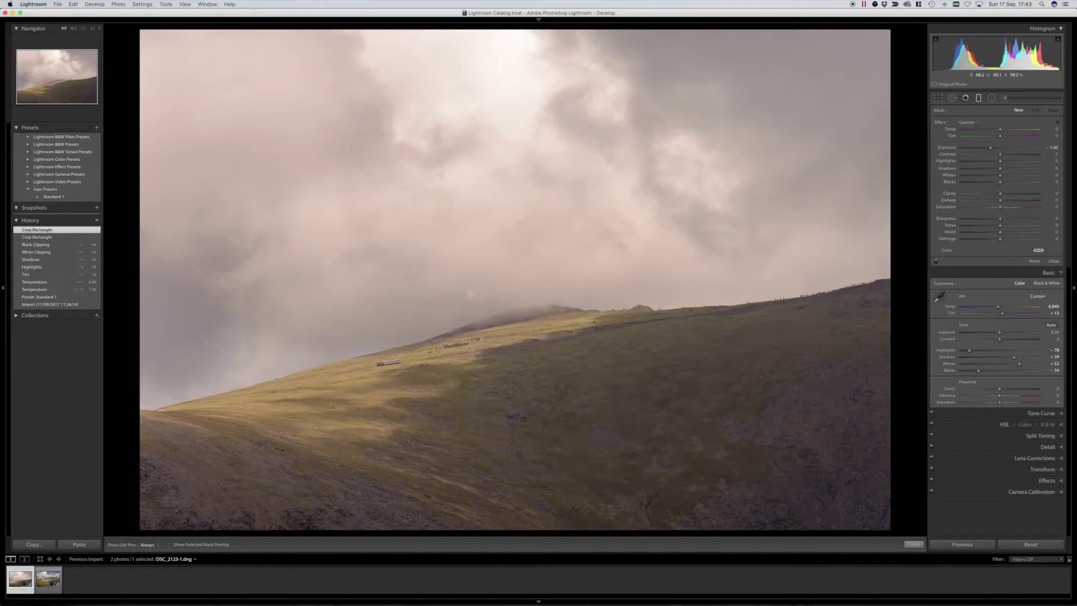
- Lay a graduated filter from the sky to the ridge and raise its Dehaze to about 25
left_click_drag(469, 294, 478, 340)
left_click_drag(468, 288, 469, 281)
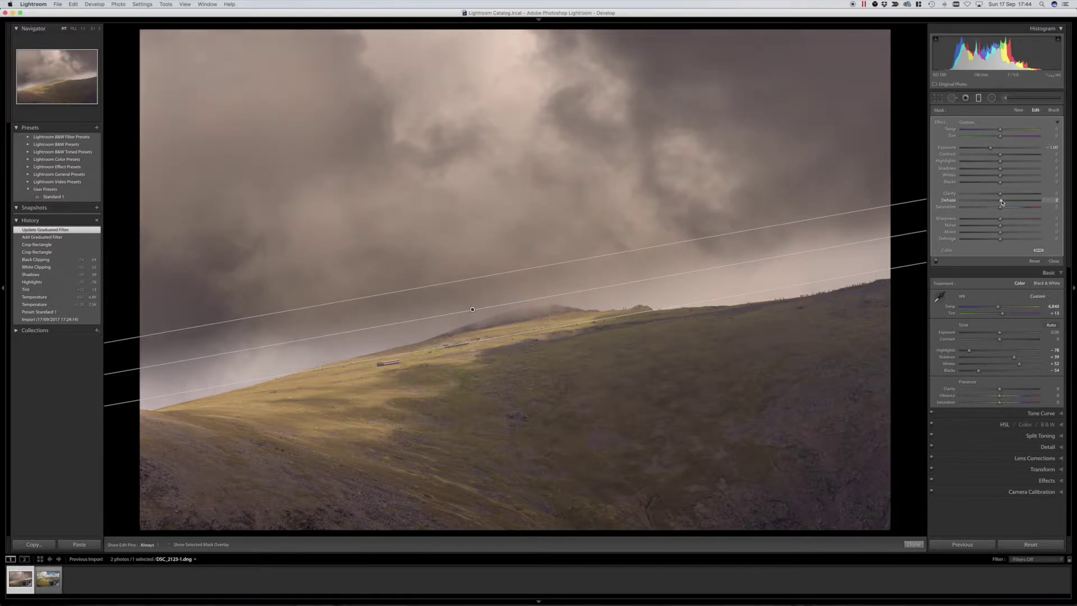
left_click_drag(1003, 202, 1008, 202)
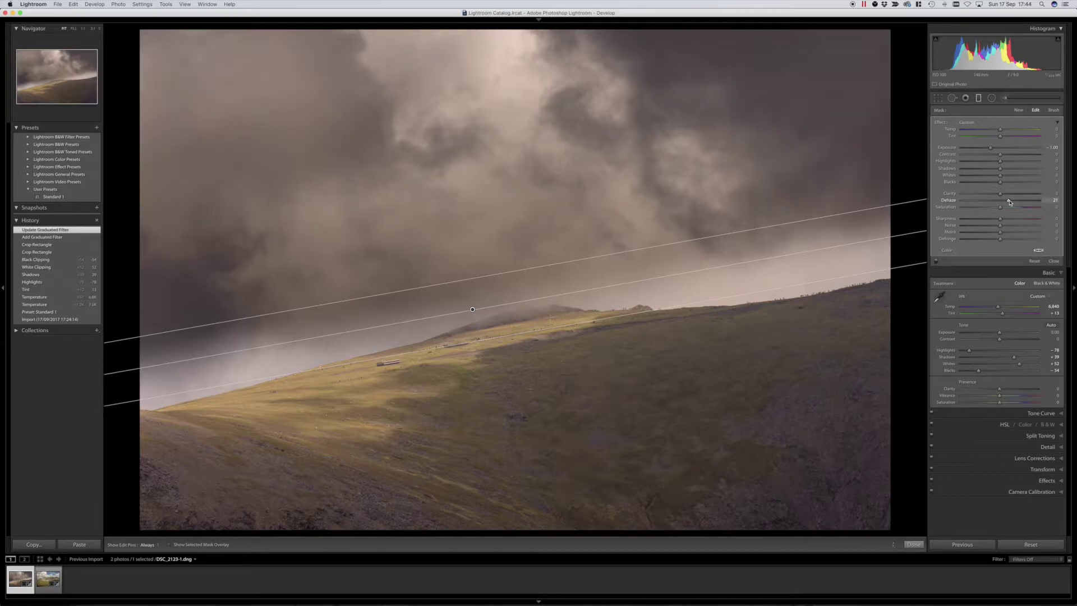
left_click_drag(1010, 203, 1012, 204)
left_click_drag(1011, 203, 1011, 203)
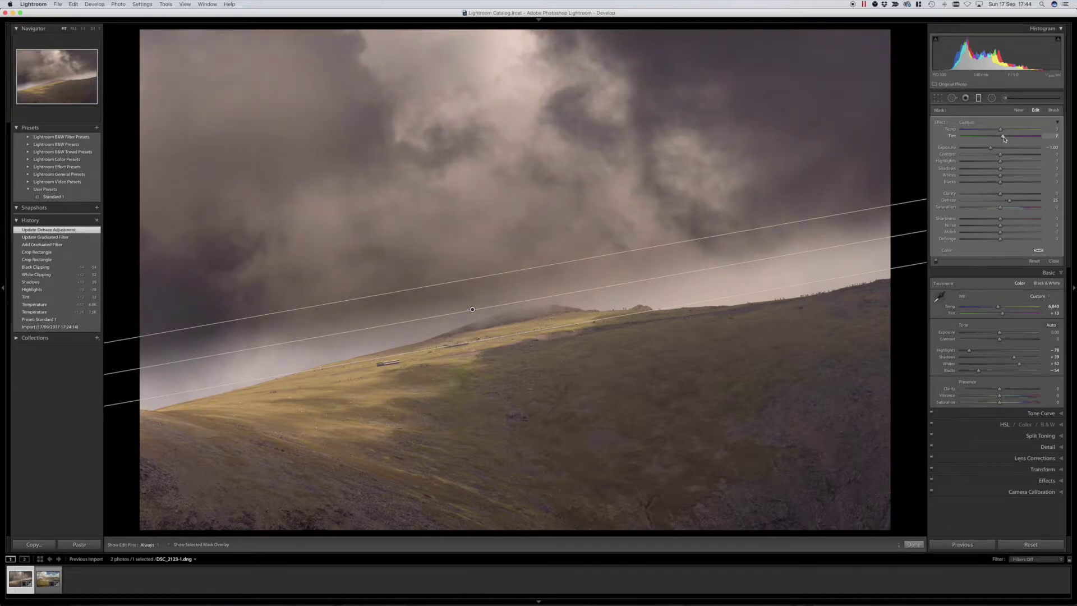
- Lower the sky gradient's tint slightly and extend its transition further down the hill
left_click_drag(1005, 138, 1004, 139)
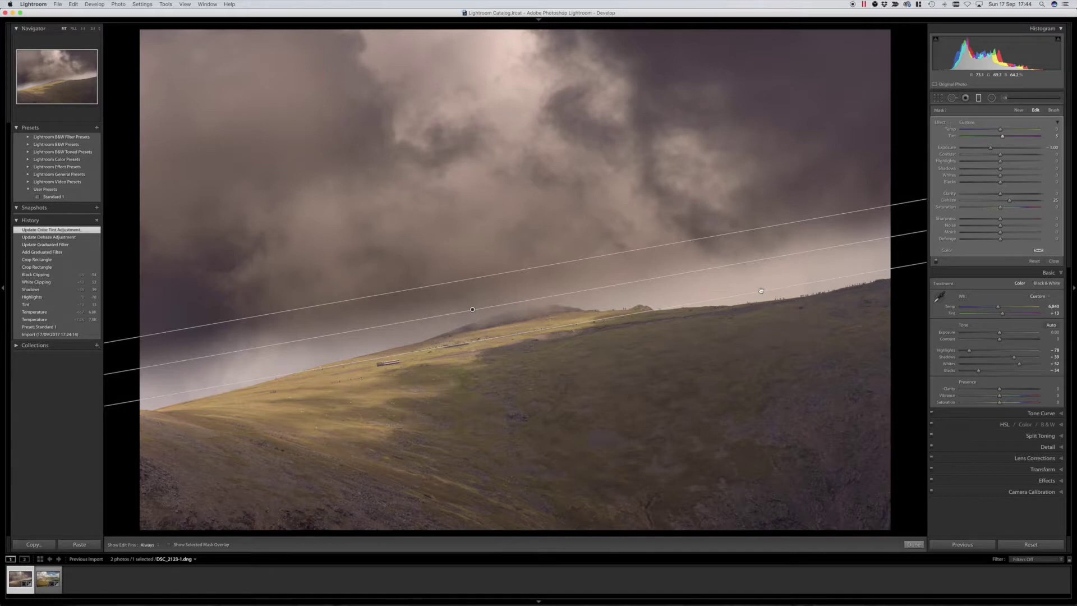
left_click_drag(761, 291, 765, 306)
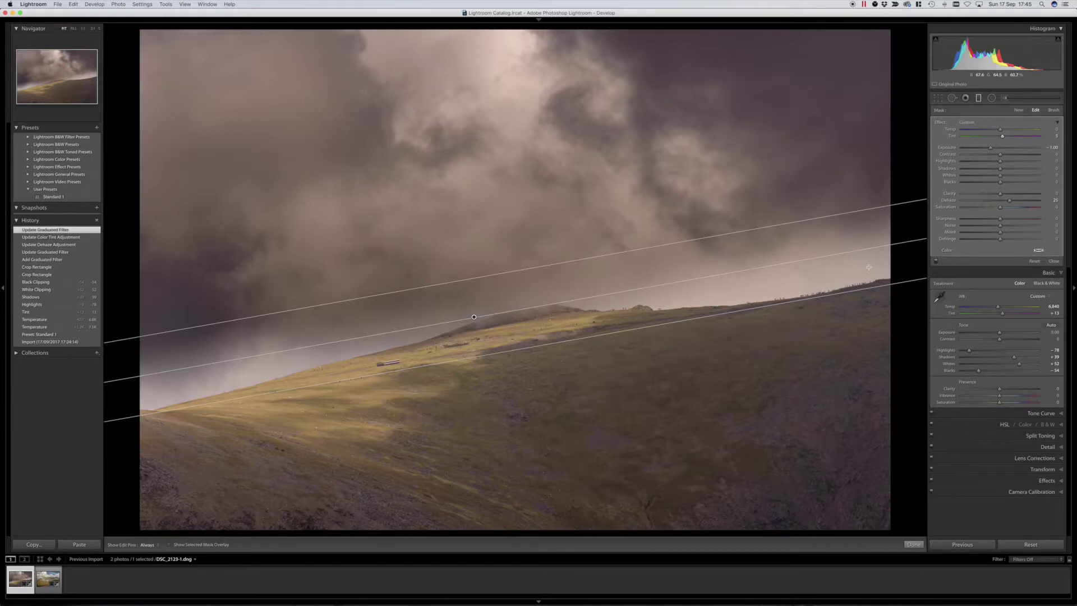
left_click(1054, 262)
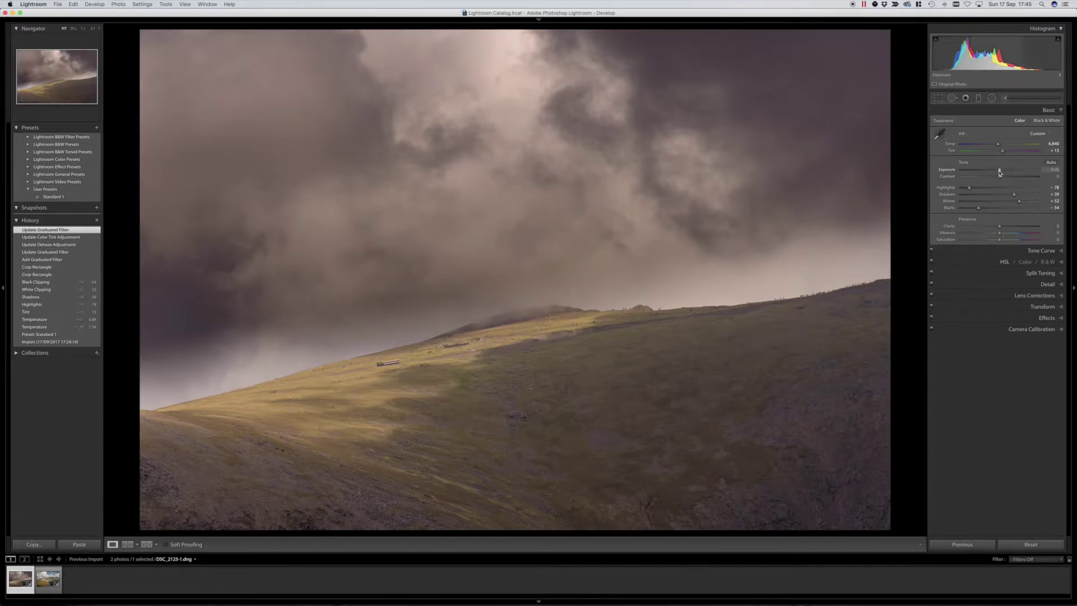
- Set Exposure +0.80, Contrast +15, Clarity +18, Vibrance +45 and Saturation +10
left_click_drag(1000, 171, 1004, 171)
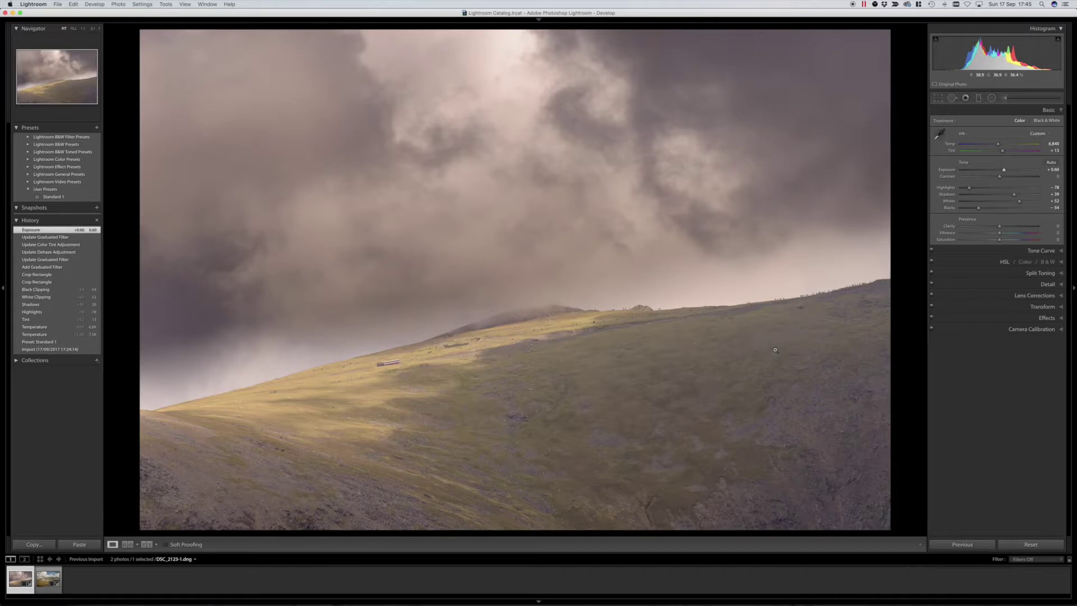
left_click_drag(999, 226, 1007, 226)
left_click_drag(1000, 176, 1006, 178)
left_click_drag(999, 233, 1017, 236)
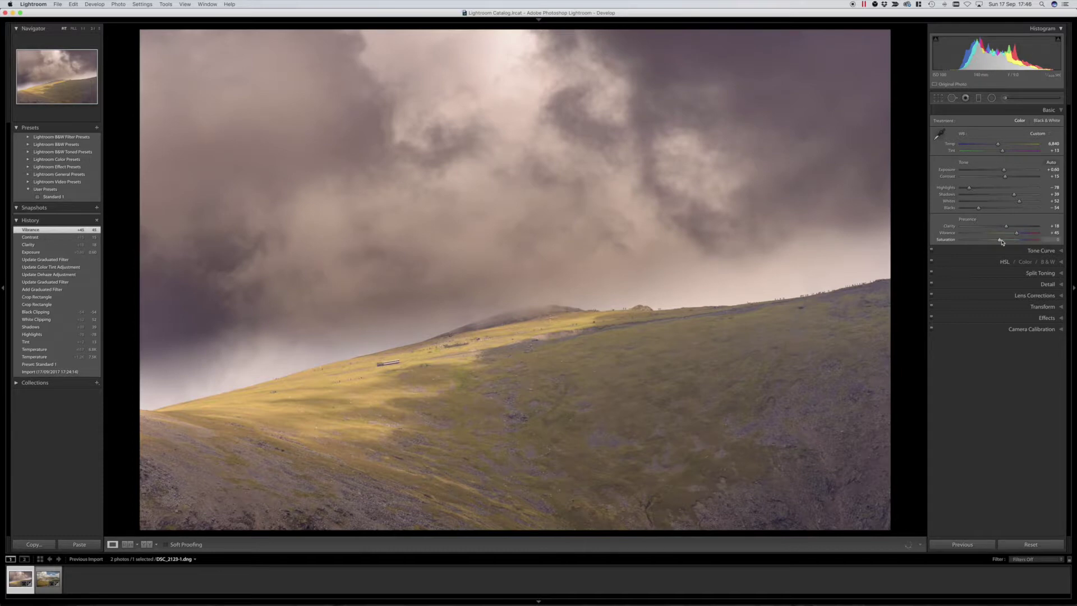
left_click_drag(1001, 241, 1003, 241)
left_click_drag(1004, 242, 1004, 241)
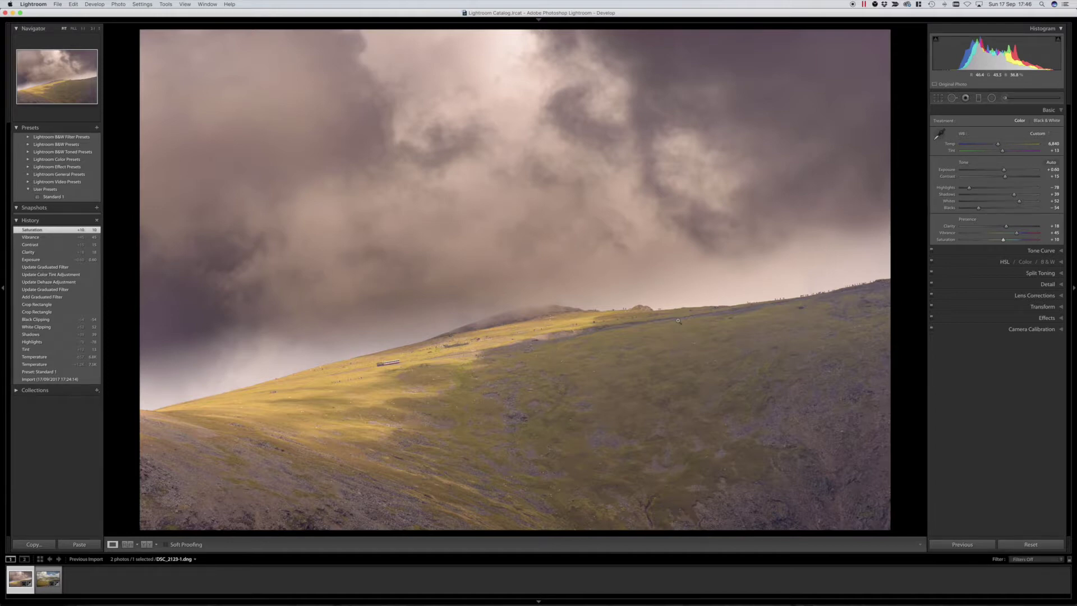
left_click(1004, 262)
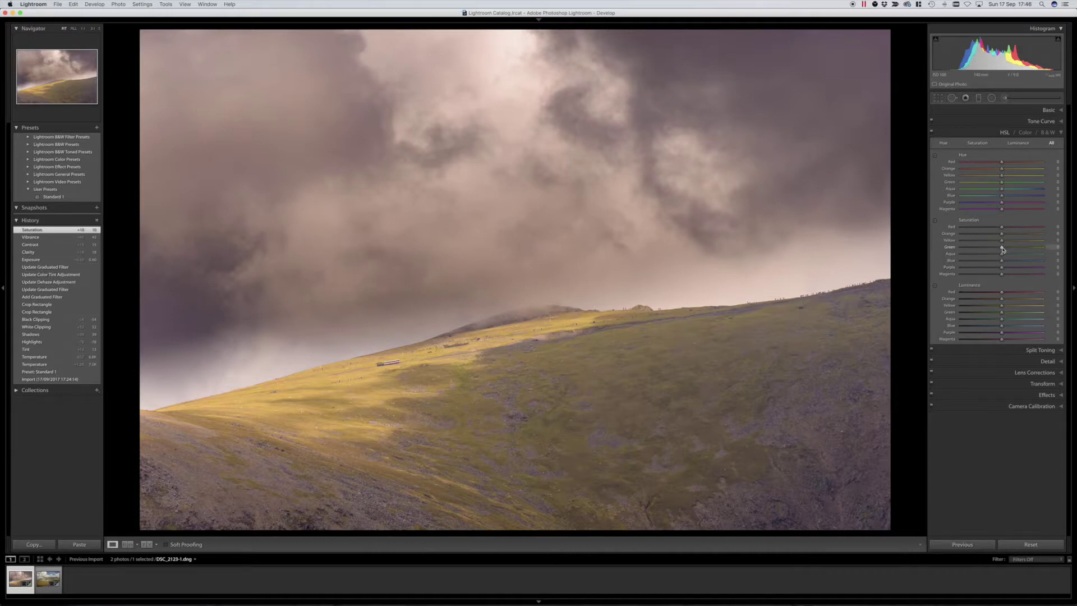
- Boost grass colours to Orange saturation +20, Yellow saturation +24 and Yellow luminance +13
left_click(935, 219)
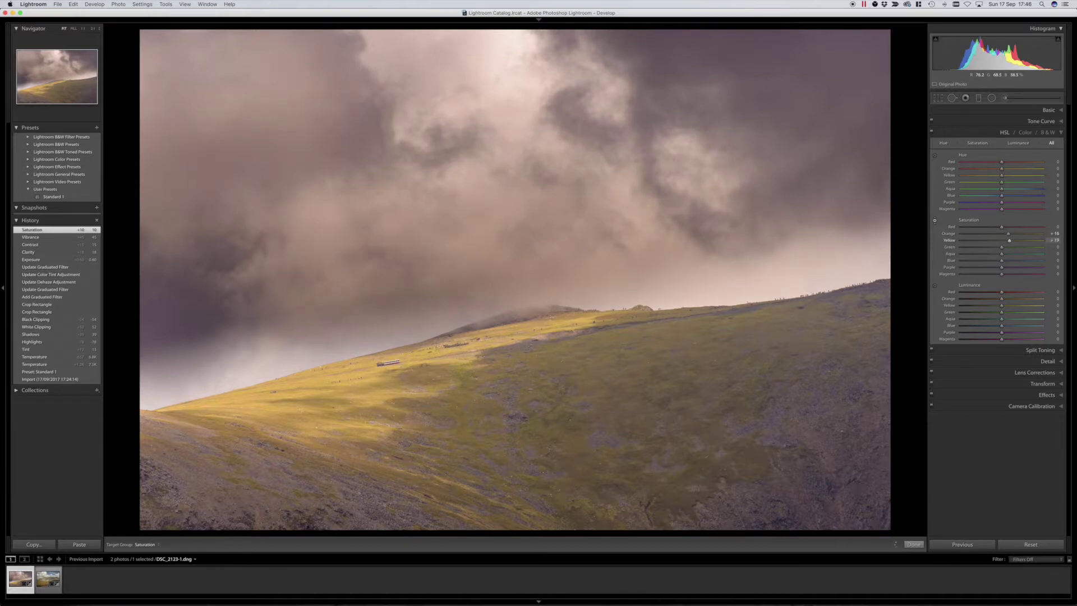
key("Down")
key("Up")
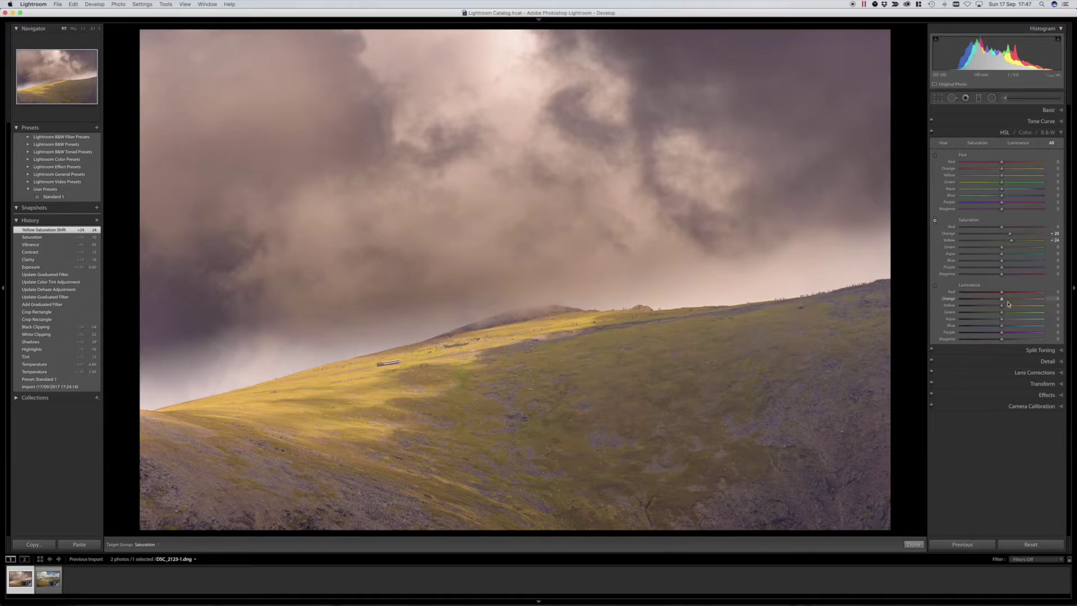
left_click_drag(1003, 307, 1007, 307)
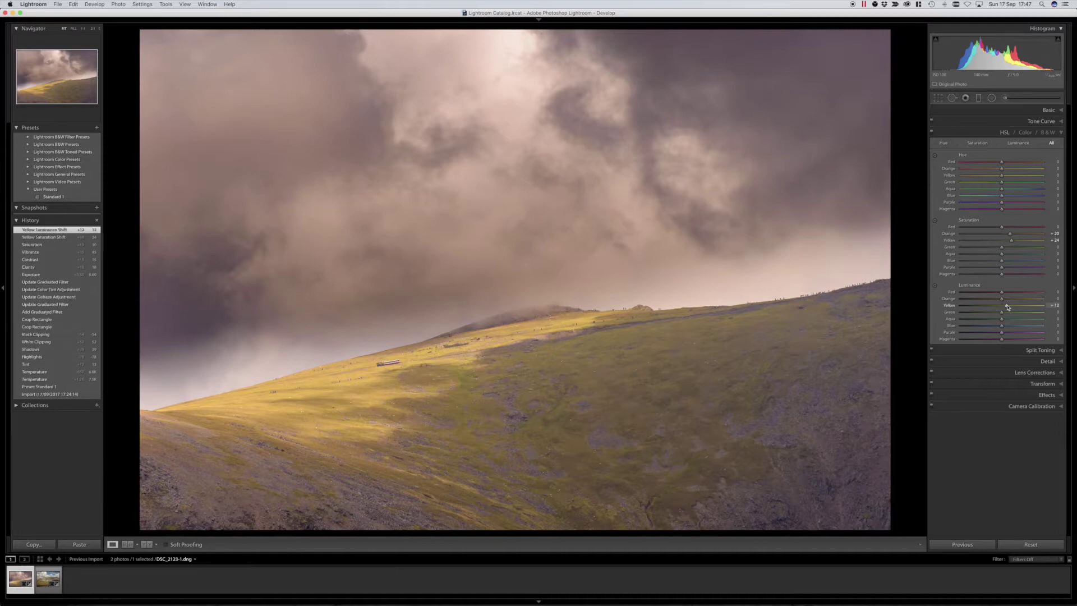
- Add a -14 post-crop vignette, then edit the photo in Photoshop CC 2017
left_click(1061, 396)
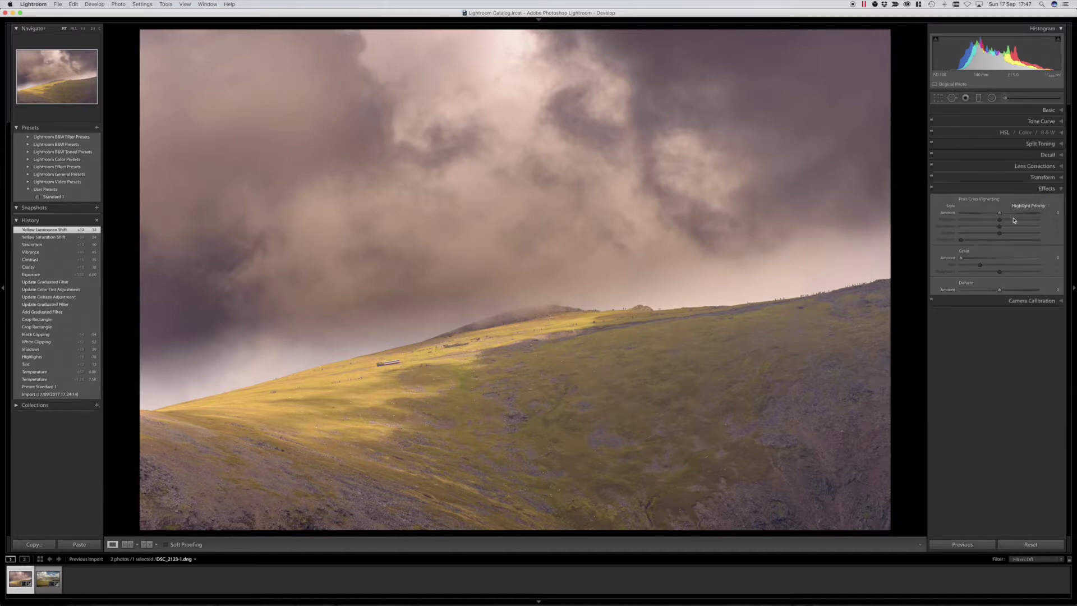
left_click_drag(1000, 214, 995, 217)
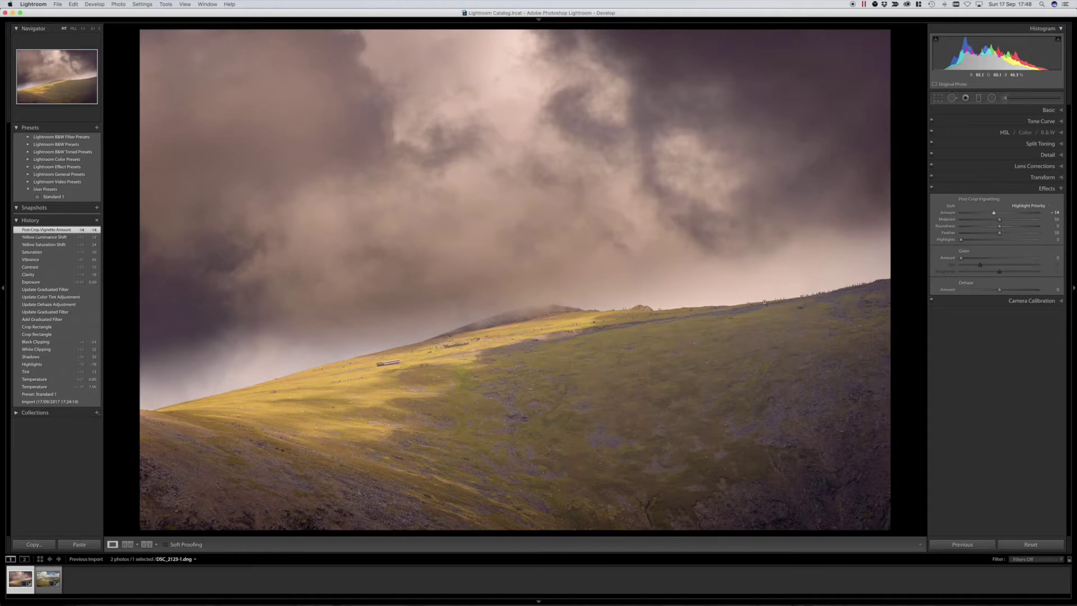
right_click(715, 280)
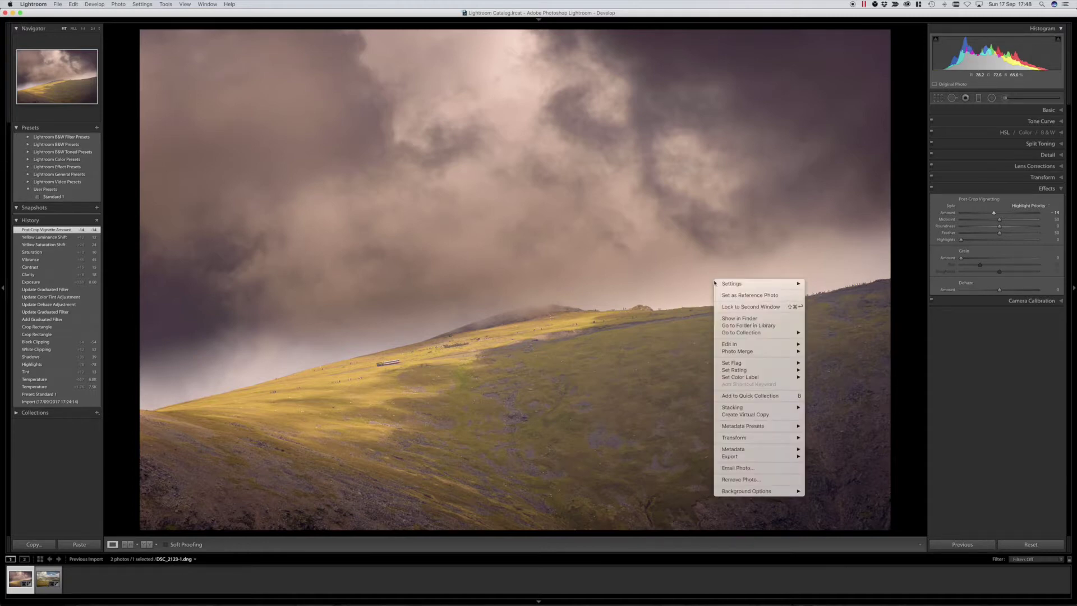
mouse_move(782, 366)
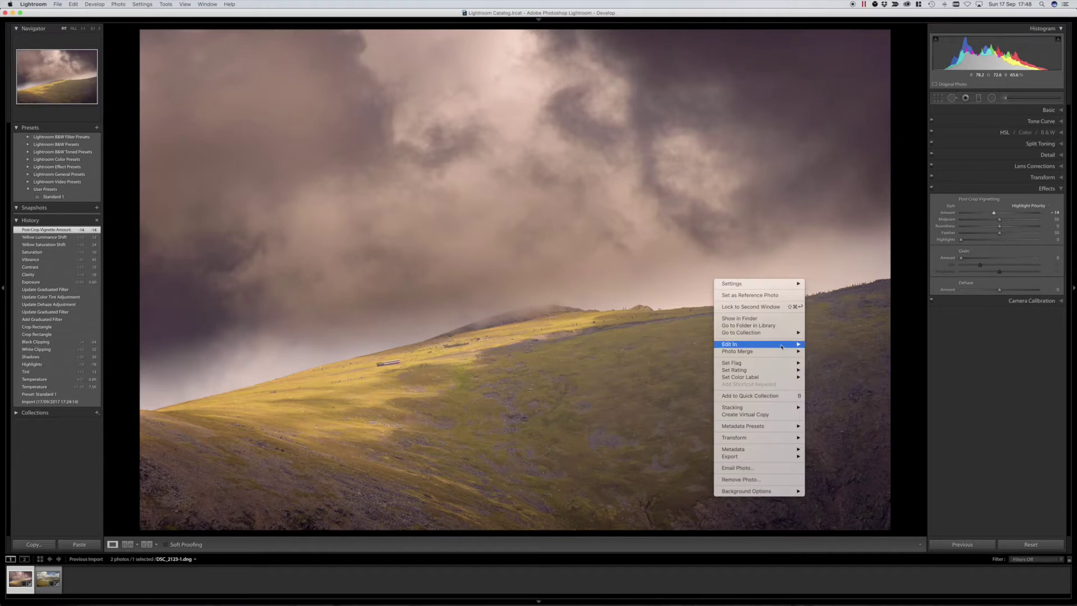
mouse_move(785, 344)
left_click(843, 344)
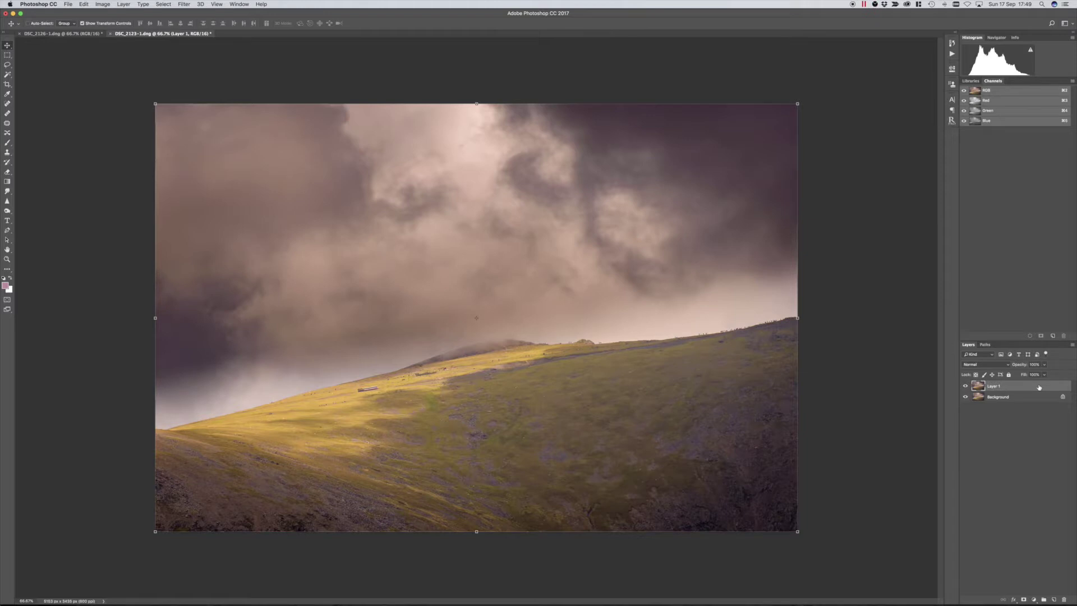
- Convert Layer 1 to black and white and apply a 4-pixel High Pass filter
key("alt+shift+super+b")
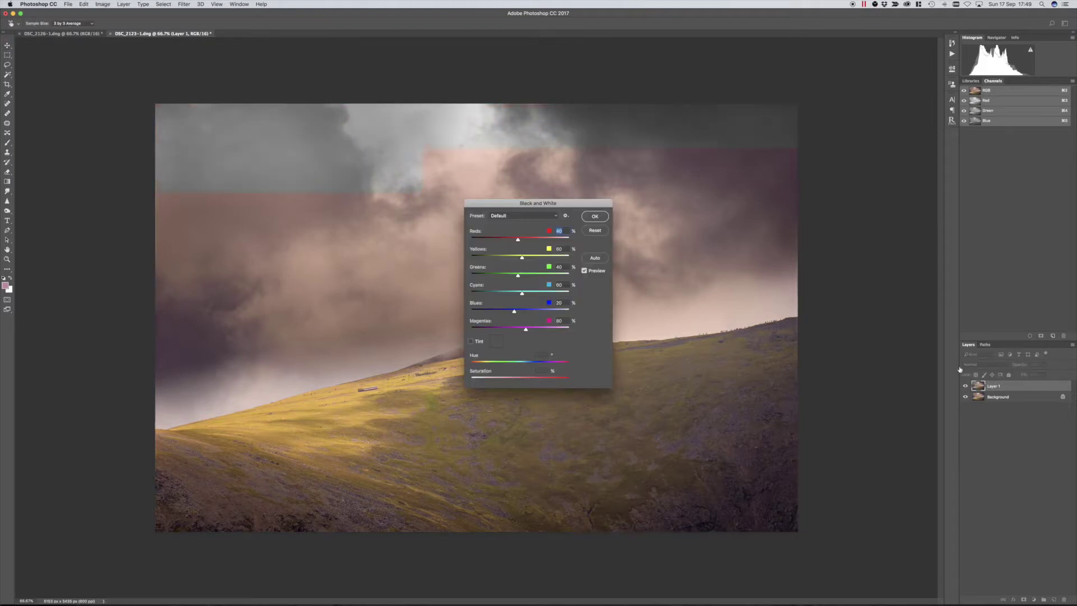
key("Return")
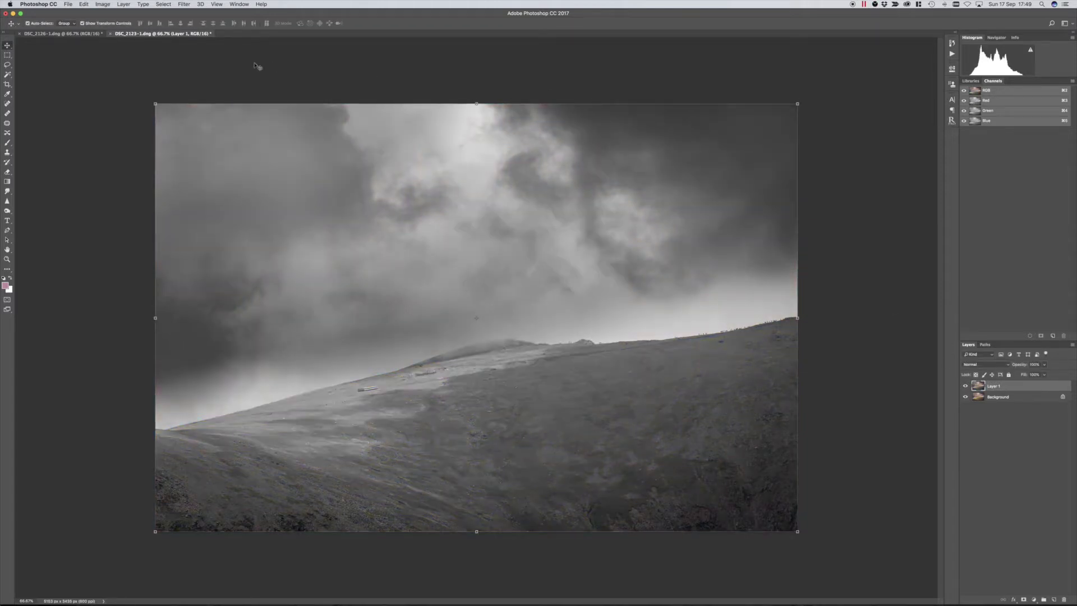
left_click(183, 5)
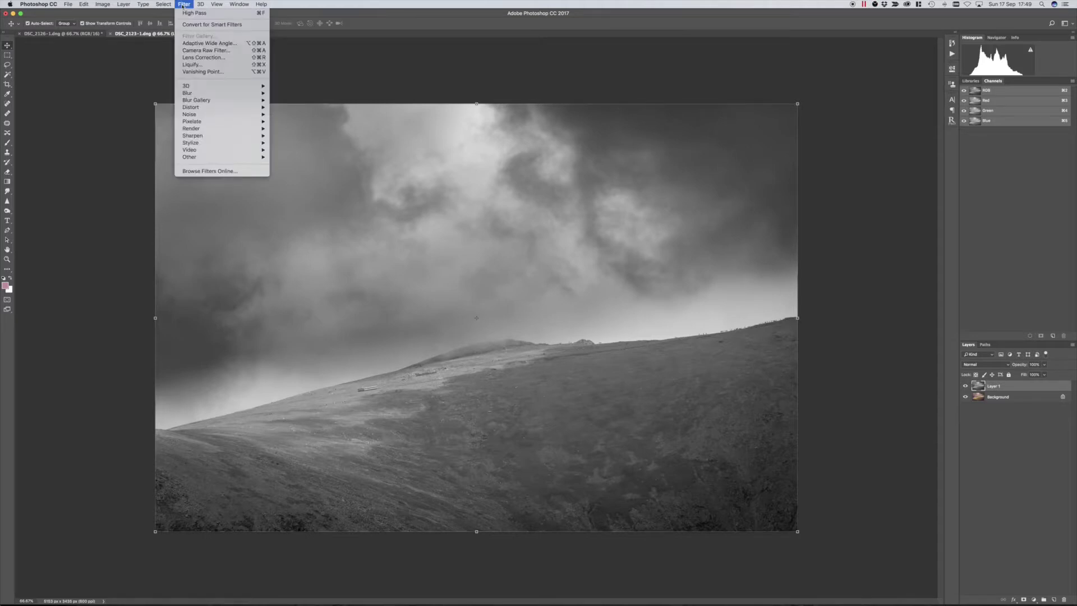
mouse_move(194, 157)
left_click(286, 164)
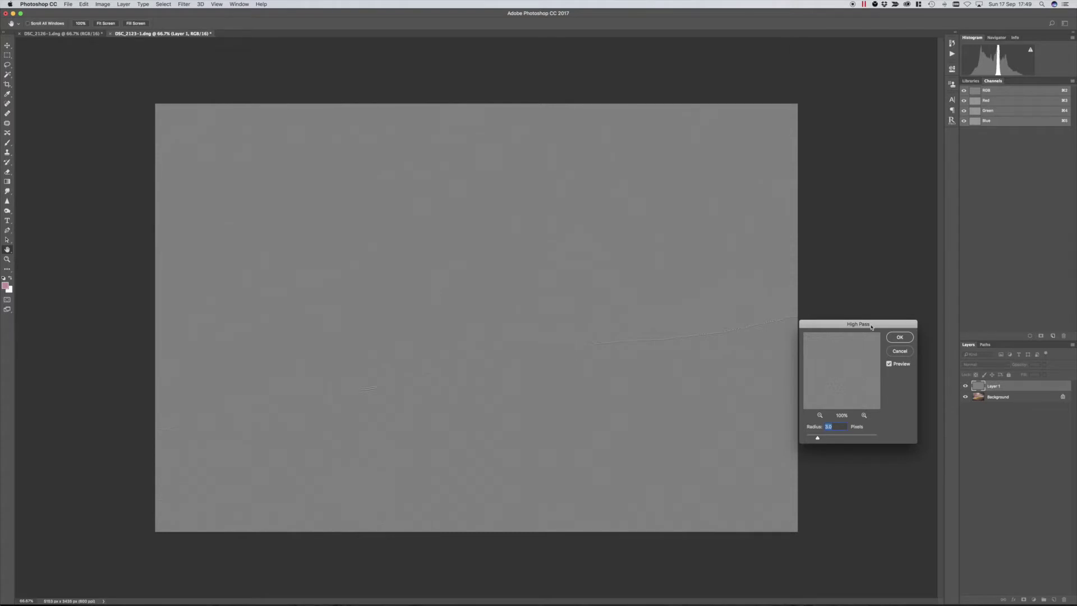
left_click_drag(871, 325, 875, 323)
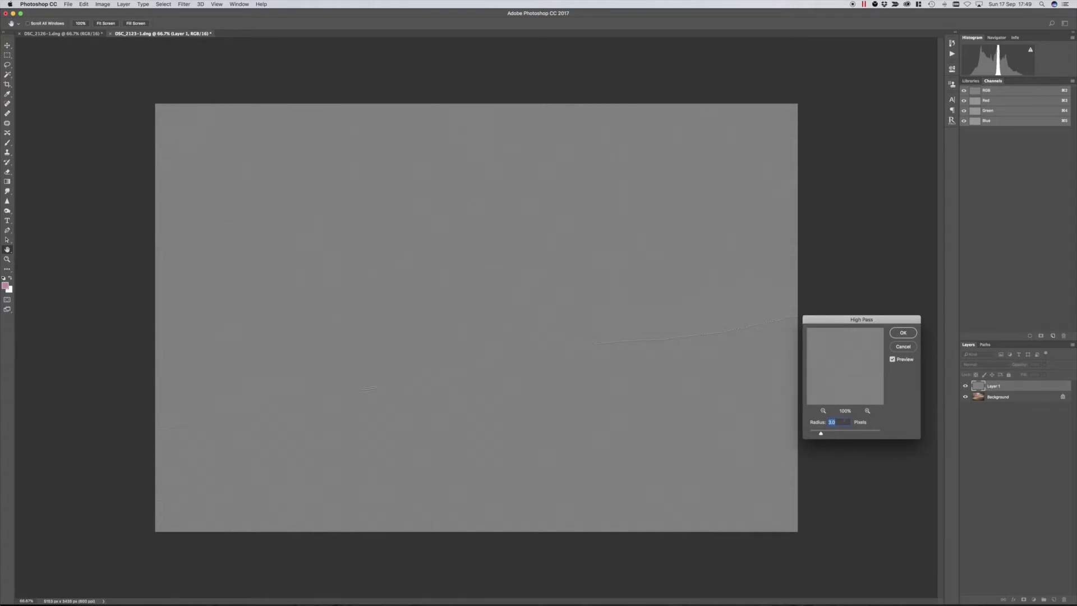
type("4")
left_click(903, 332)
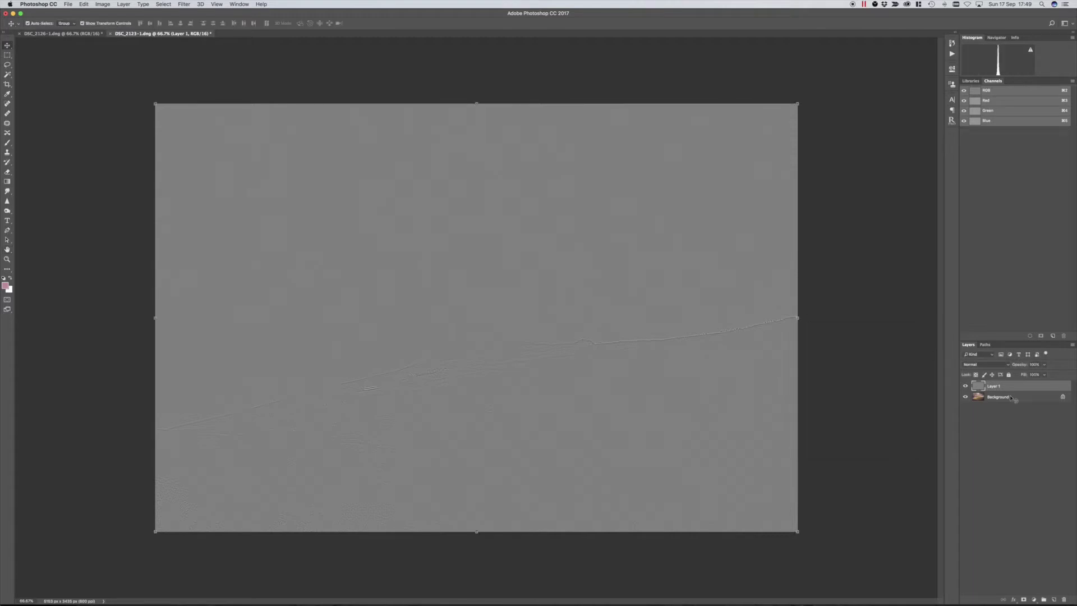
- Blend Layer 1 in Overlay mode and toggle its visibility to compare the sharpening
left_click(991, 365)
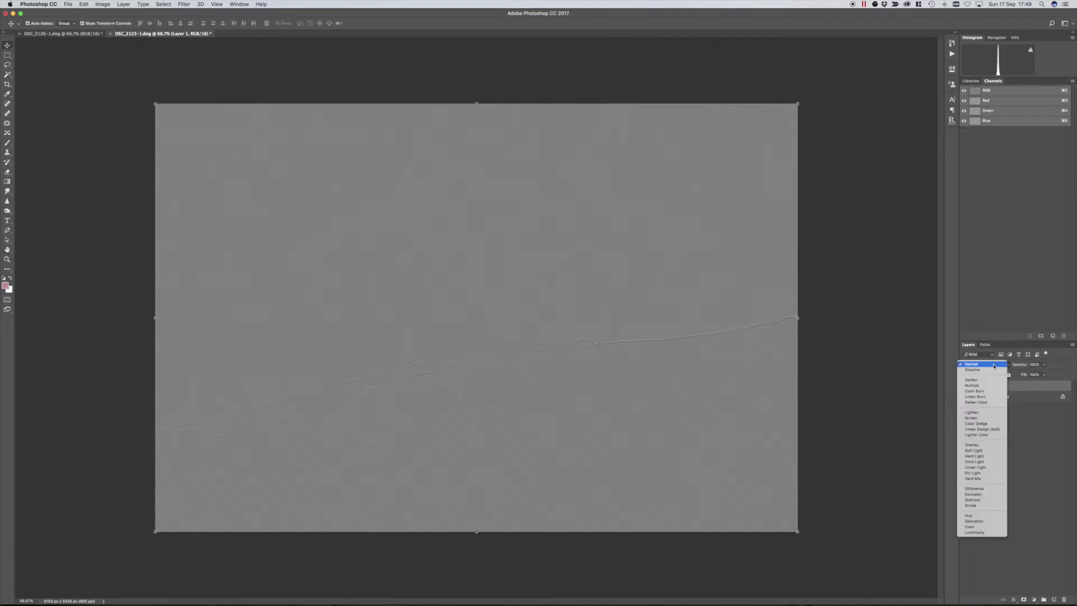
left_click(975, 445)
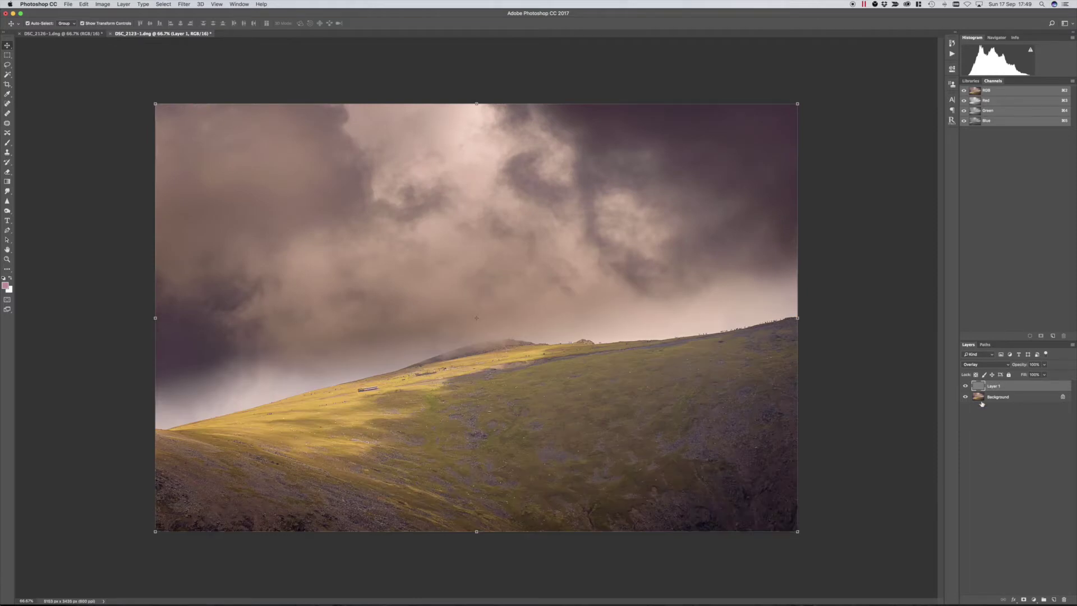
left_click(966, 386)
left_click(965, 387)
left_click(1011, 463)
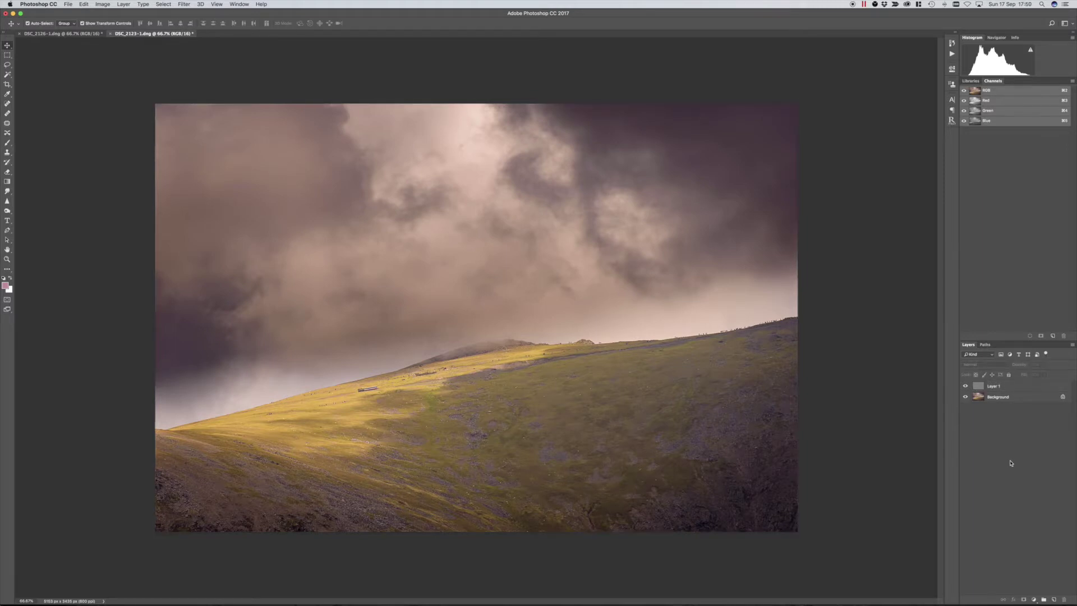
left_click(1034, 599)
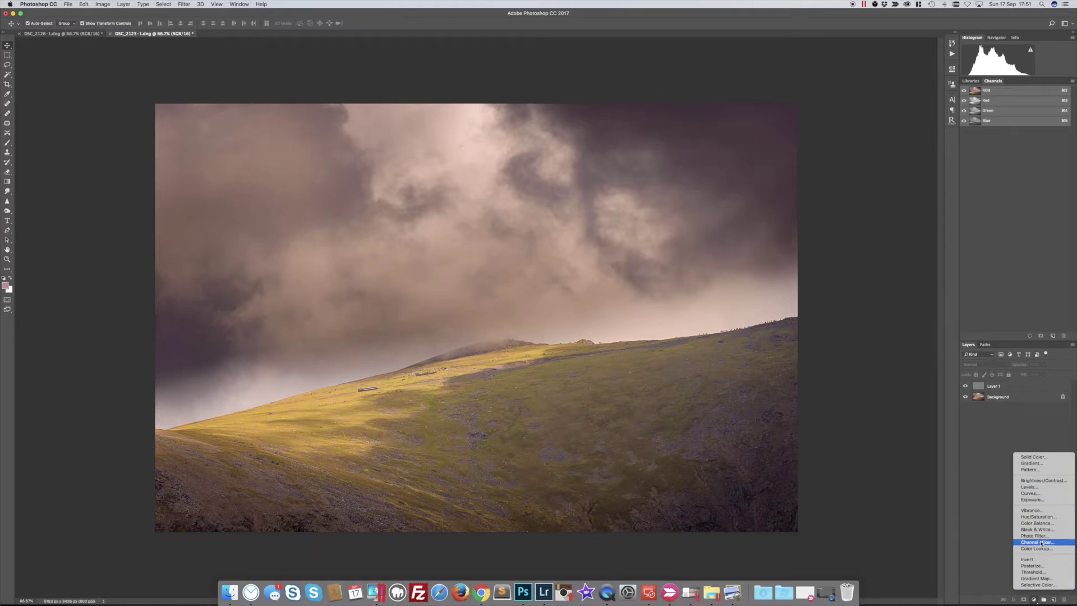
- Add a Curves adjustment layer and multiply the image into its mask with Apply Image
left_click(1030, 493)
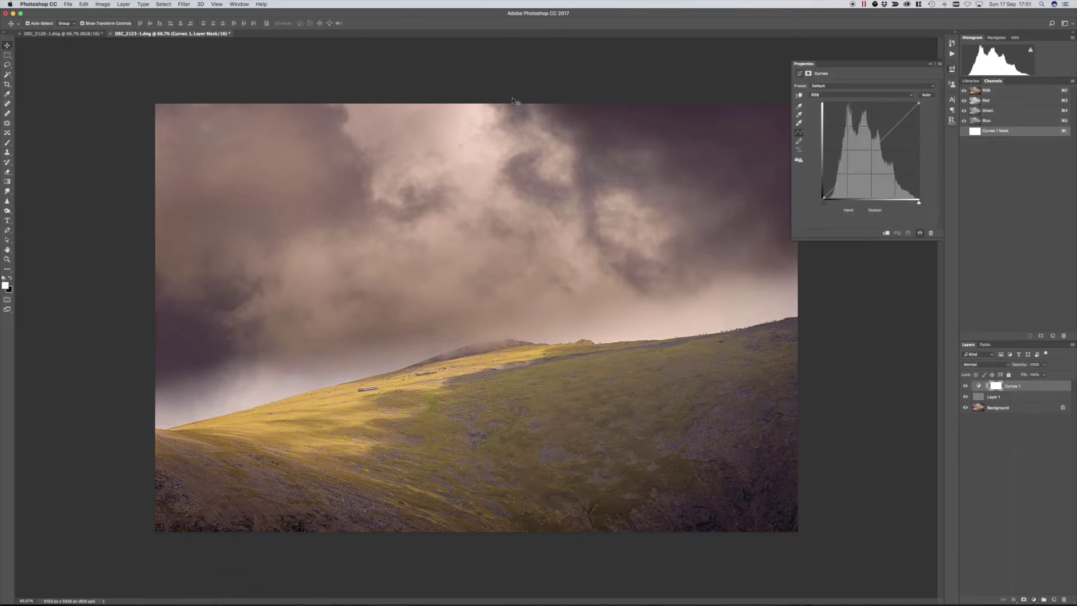
left_click(996, 386)
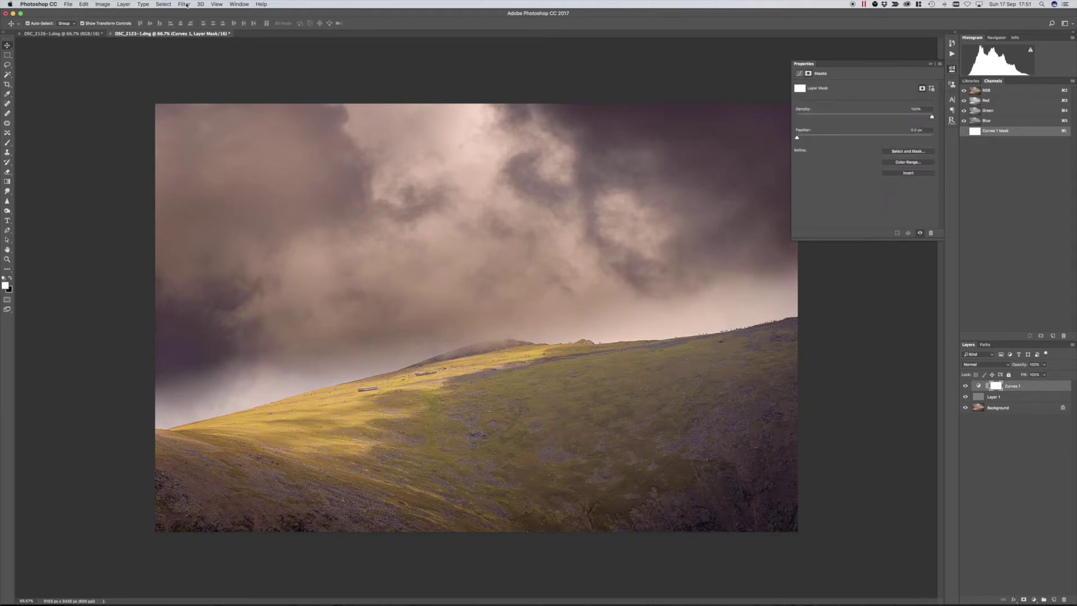
left_click(102, 5)
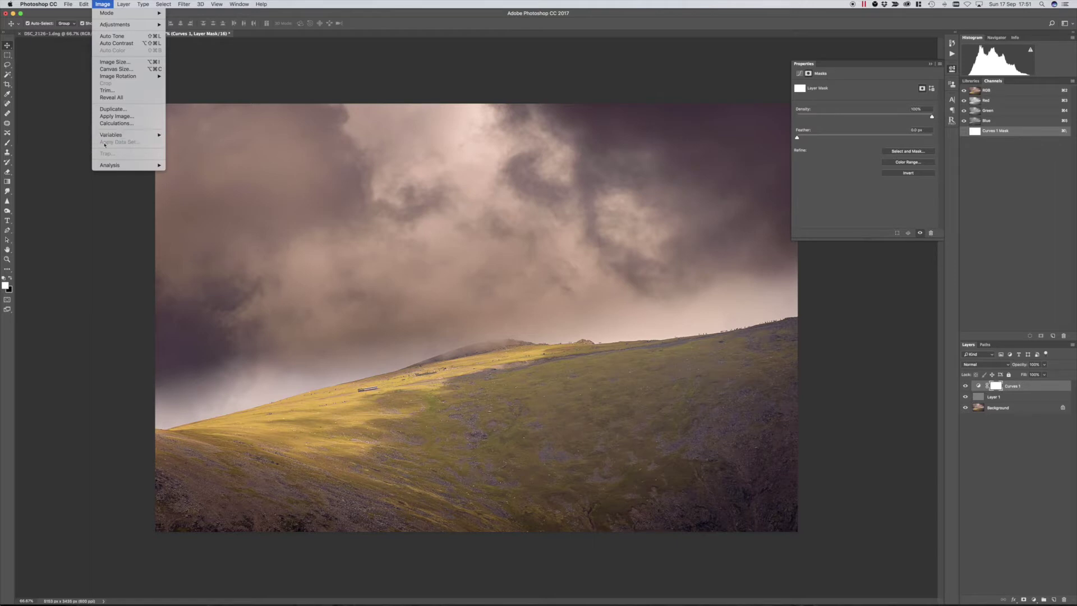
left_click(117, 116)
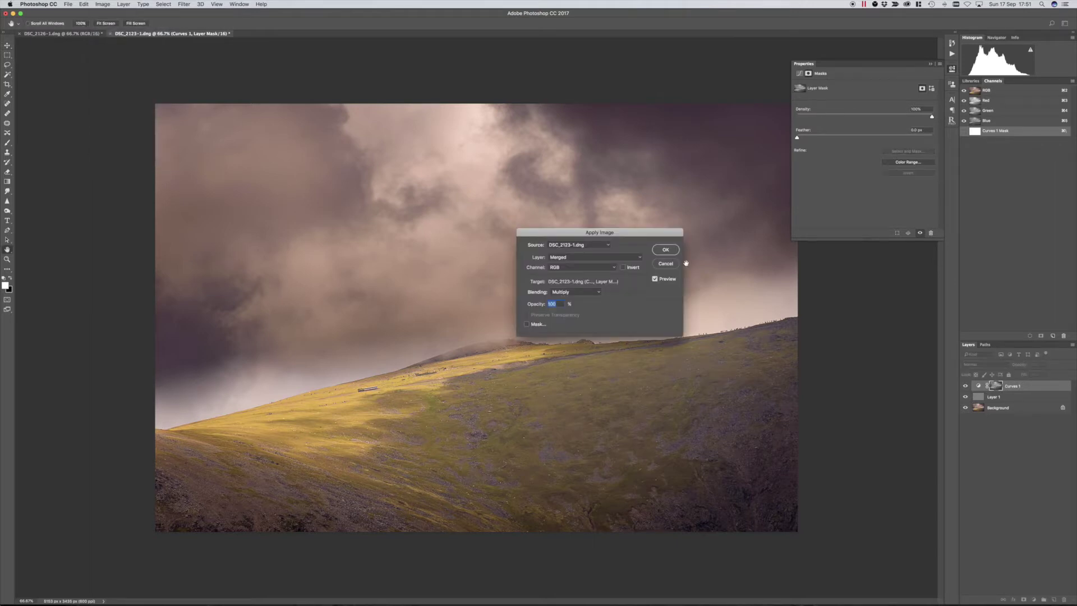
left_click(665, 250)
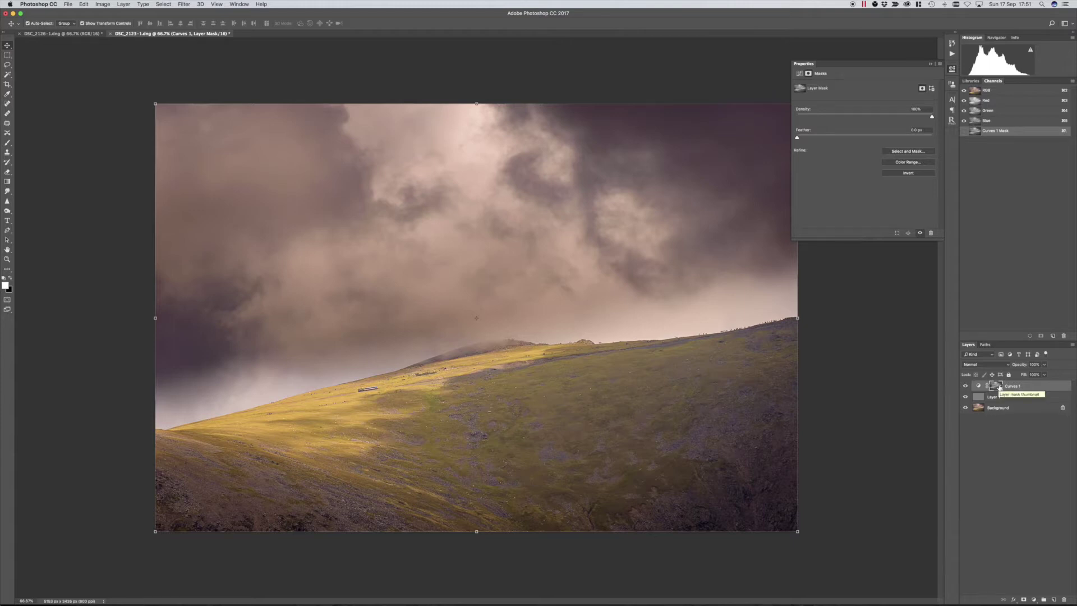
left_click(999, 387, "alt")
- Apply Image with Multiply a second time so the Curves 1 mask isolates the highlights
left_click(105, 8)
key("Escape")
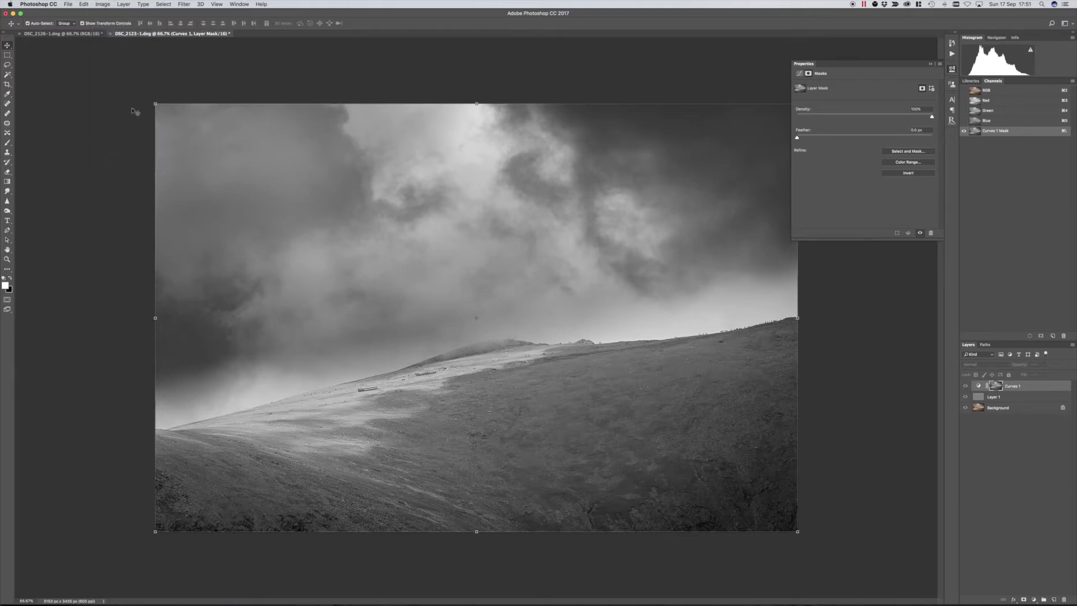
left_click(103, 5)
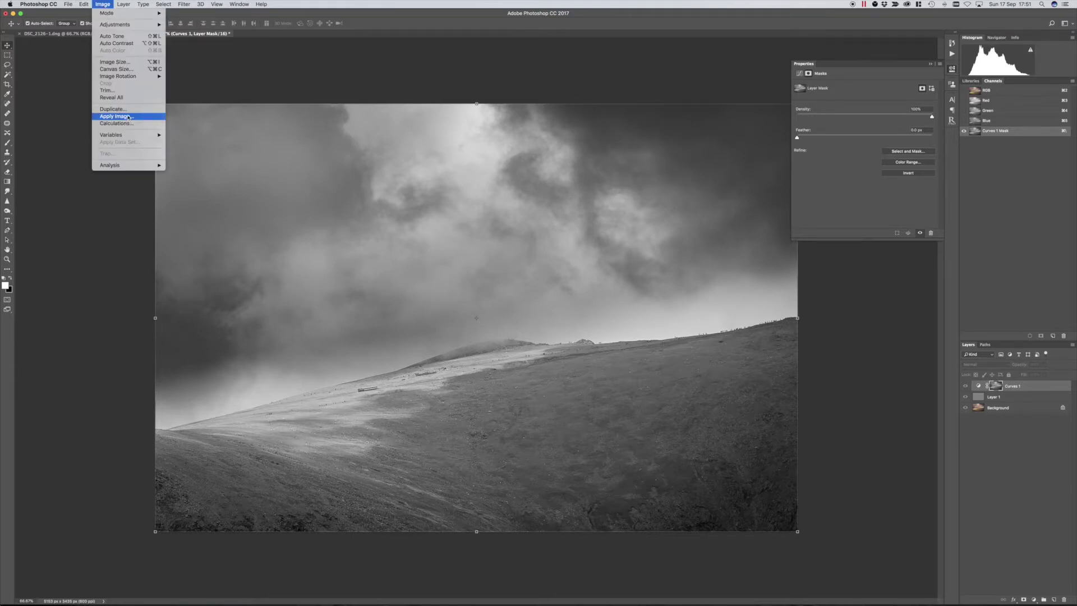
left_click(118, 122)
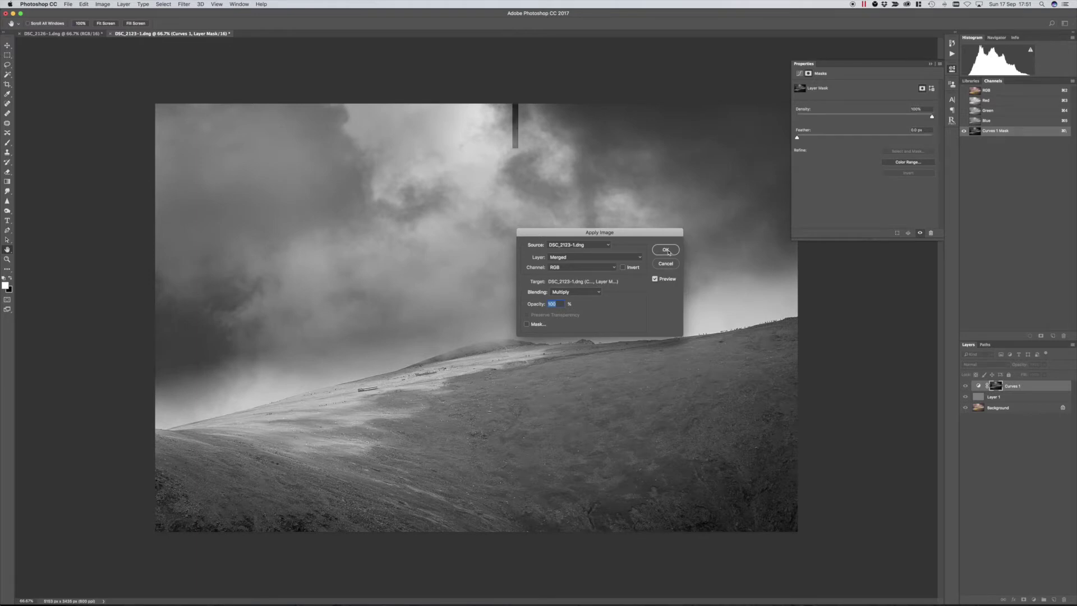
left_click(666, 250)
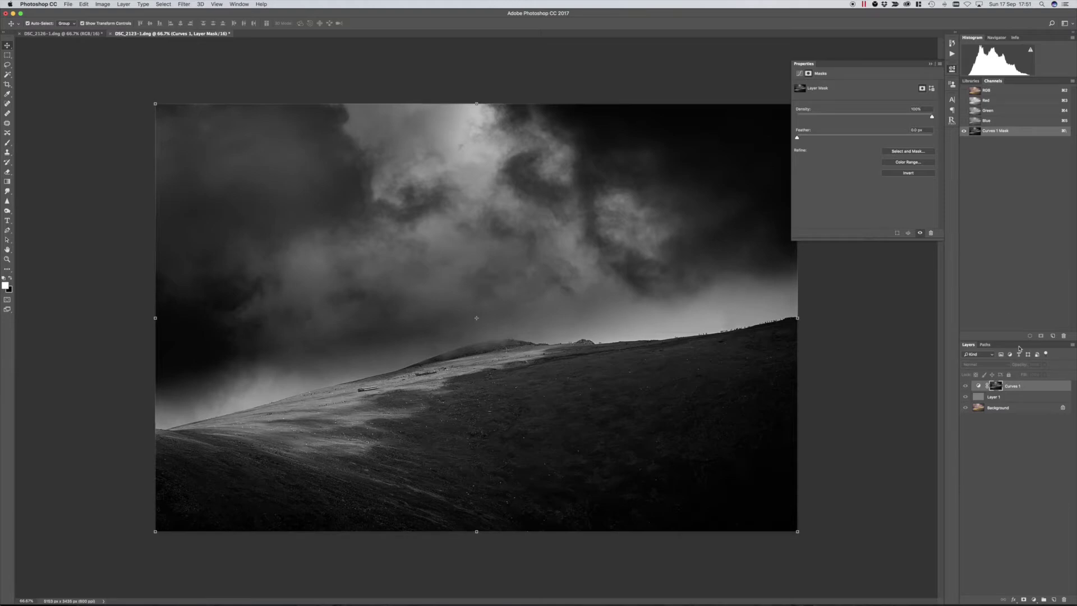
left_click(997, 386, "alt")
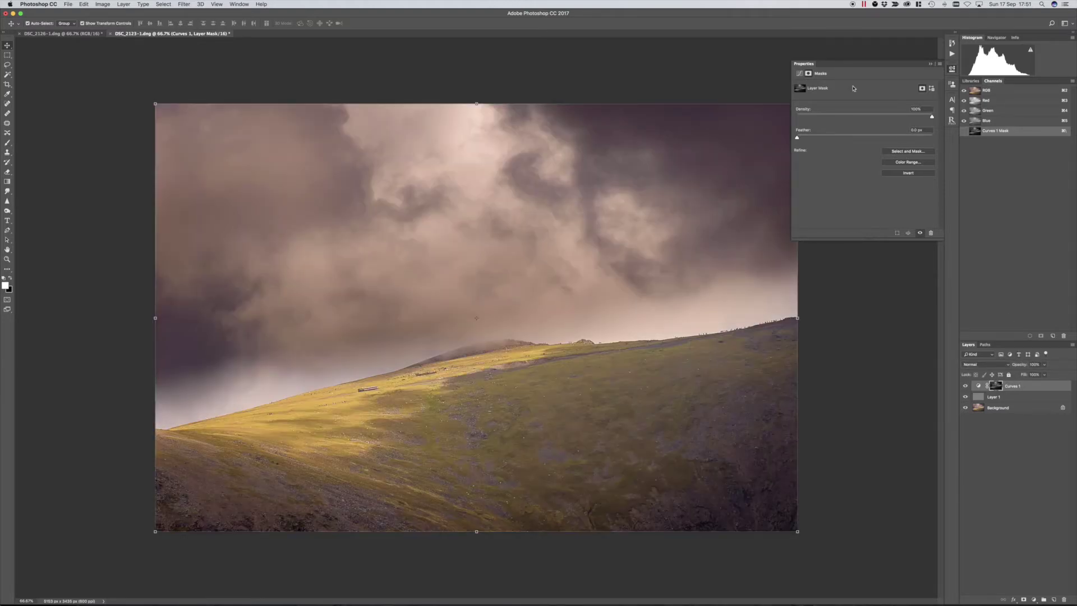
left_click(978, 386)
- Switch Curves 1 to the Red channel and raise its highlight point slightly
left_click(830, 95)
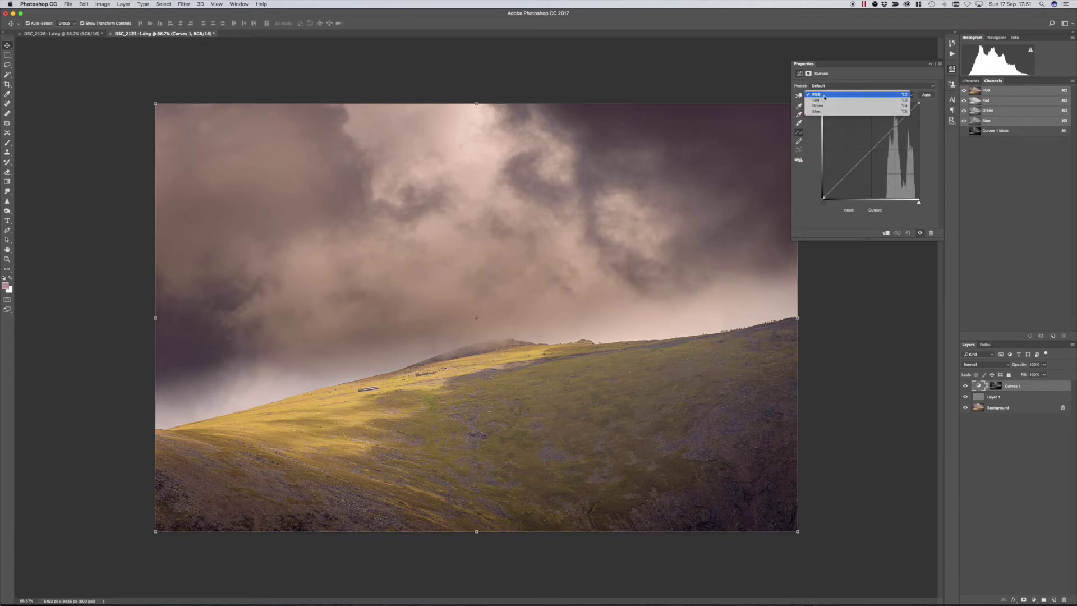
left_click(824, 103)
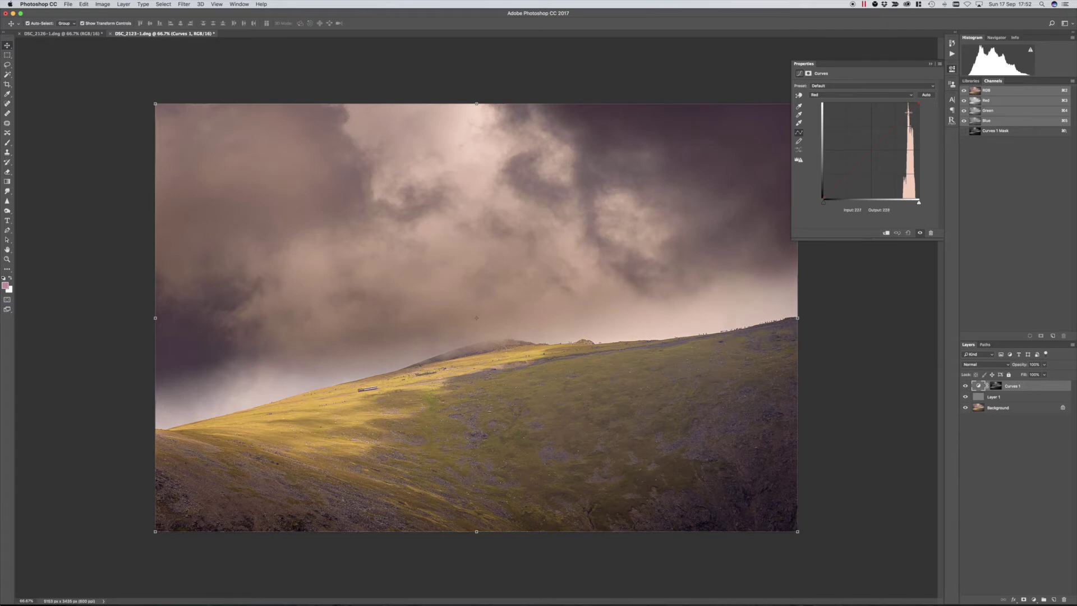
left_click(908, 112)
left_click_drag(909, 110, 909, 107)
left_click_drag(909, 106, 909, 106)
- Add lower and midpoint points to shape the Red curve, then hide Curves 1 to compare the tint
left_click(888, 123)
left_click_drag(888, 124, 891, 130)
left_click_drag(864, 165, 861, 160)
left_click(878, 145)
left_click(930, 64)
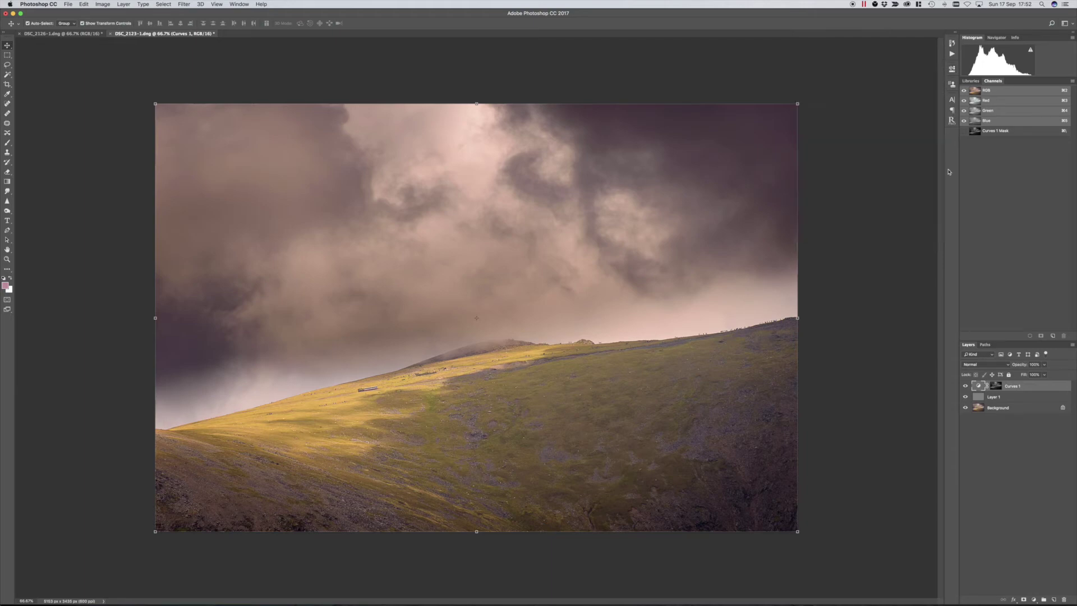
left_click(966, 386)
left_click(966, 386)
left_click(965, 386)
left_click(966, 386)
left_click(965, 386)
left_click(966, 386)
left_click(984, 525)
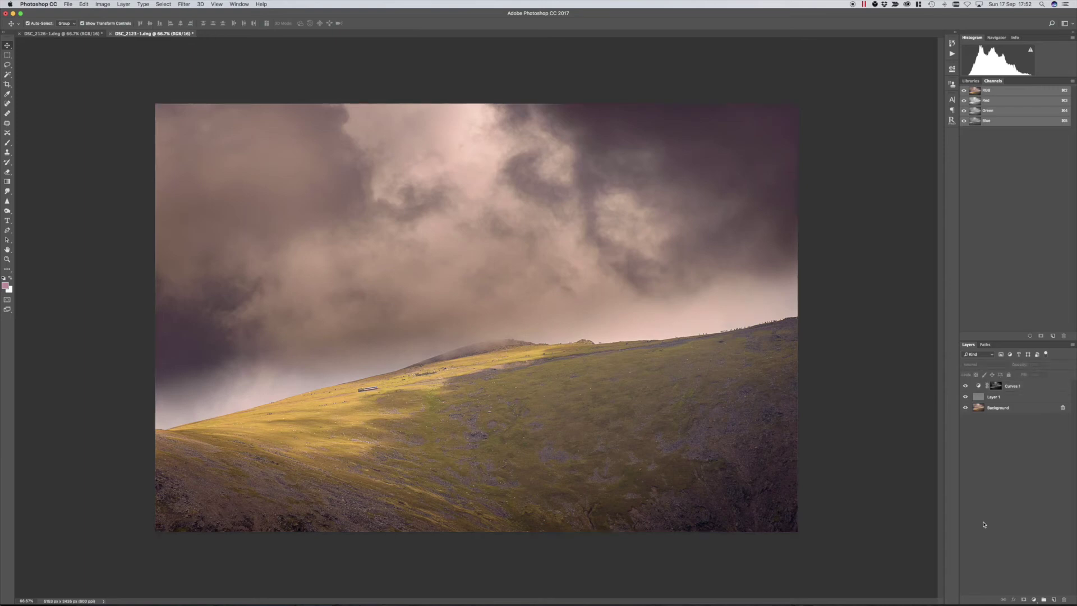